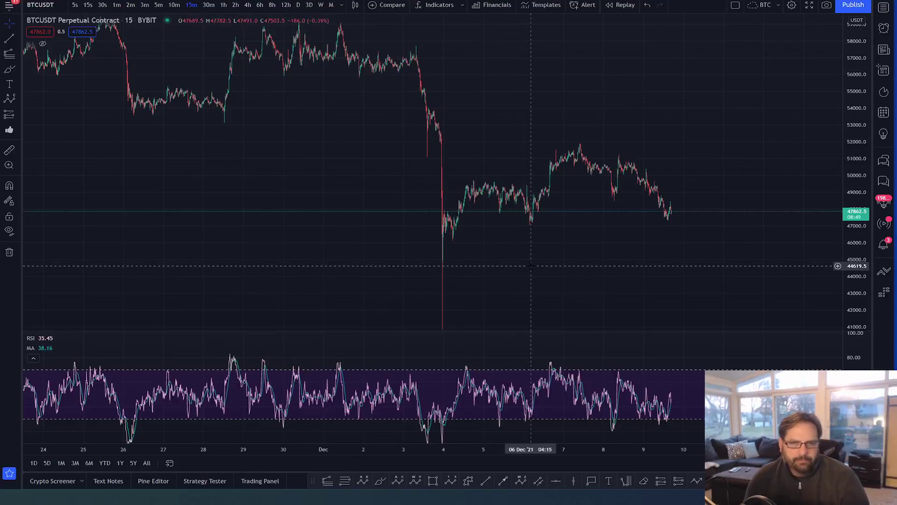
- Switch the BTCUSDT chart to the 4-hour timeframe
scroll(531, 260, "down", 2)
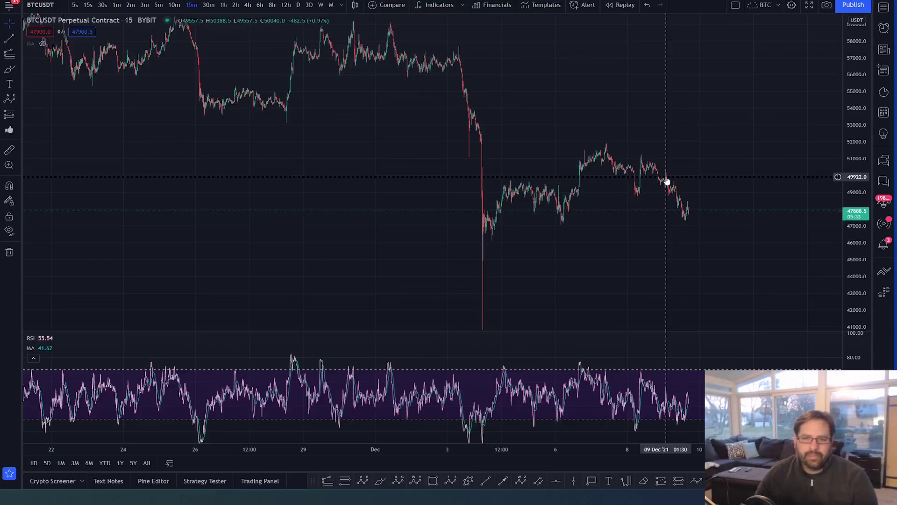
scroll(636, 175, "down", 3)
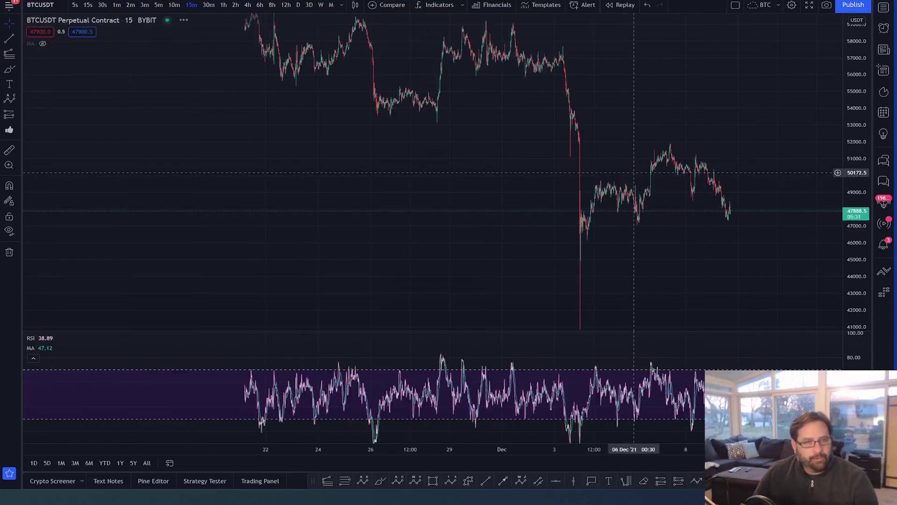
left_click(247, 5)
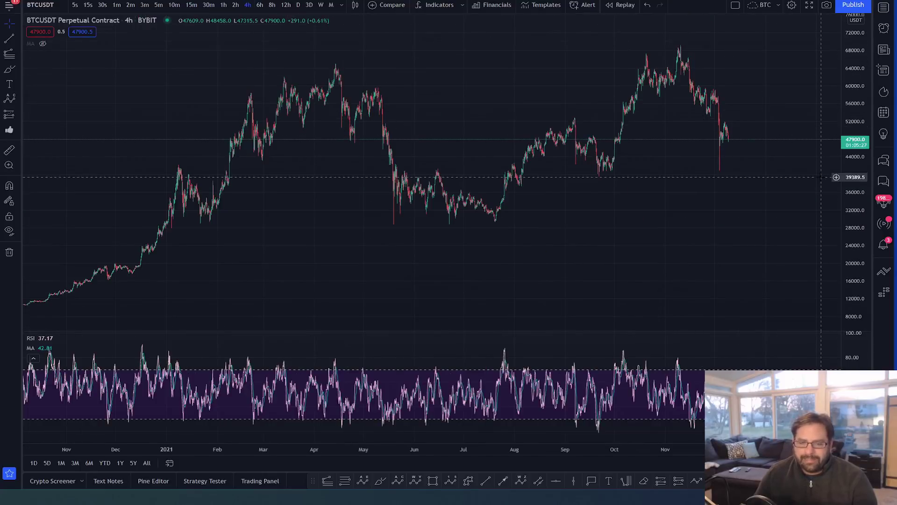
scroll(691, 196, "up", 3)
scroll(682, 202, "down", 3)
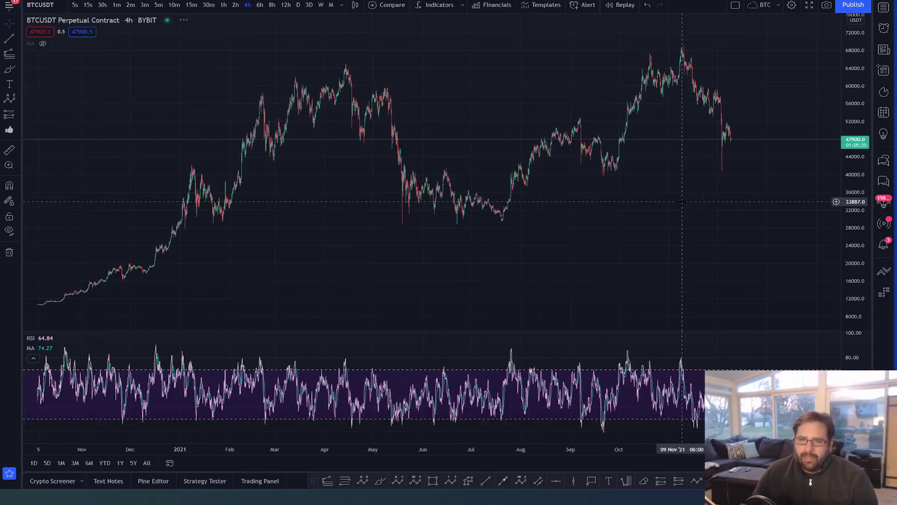
scroll(682, 202, "up", 1)
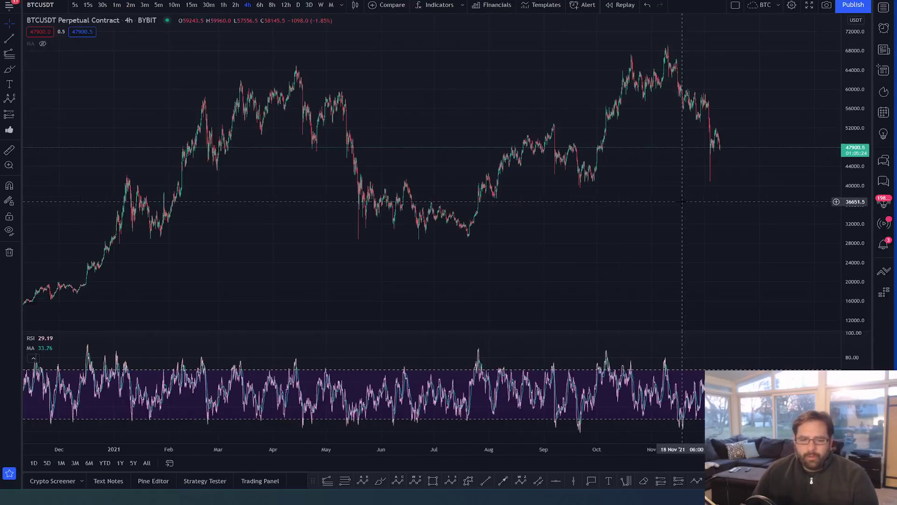
- Draw an A-B-C correction from the April high, with B at the 69964.5 high and C near 35000
left_click(397, 481)
left_click(288, 62)
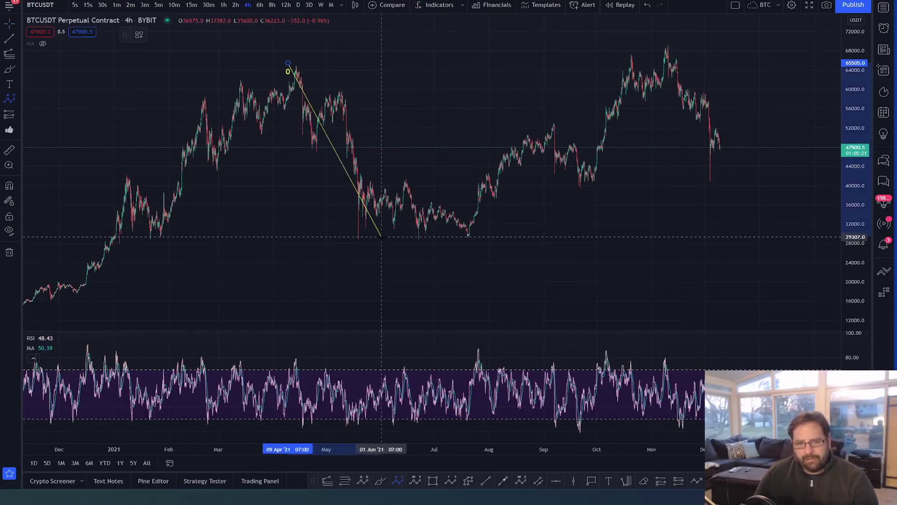
left_click(381, 236)
left_click(636, 47)
left_click(753, 213)
left_click_drag(635, 47, 659, 42)
left_click_drag(692, 194, 591, 207)
left_click_drag(855, 123, 851, 139)
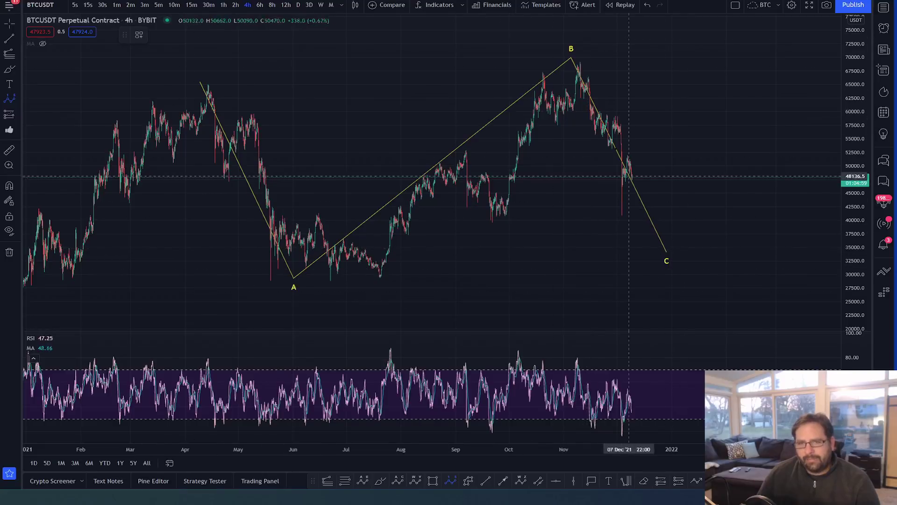
- Mark an Elliott impulse from B: (1) 61081, (2) 66351.5, (3) 40773.5, (4) 51779.5, (5) at C
left_click(571, 61)
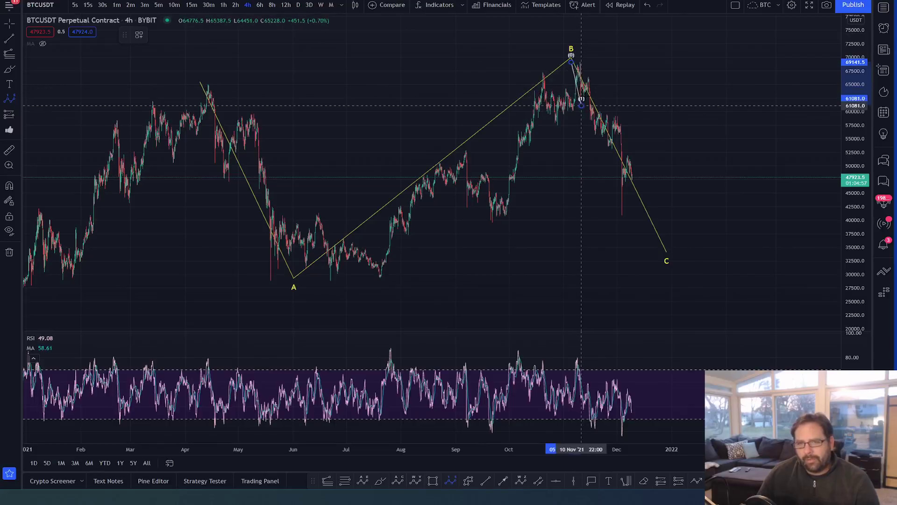
left_click(581, 105)
left_click(591, 77)
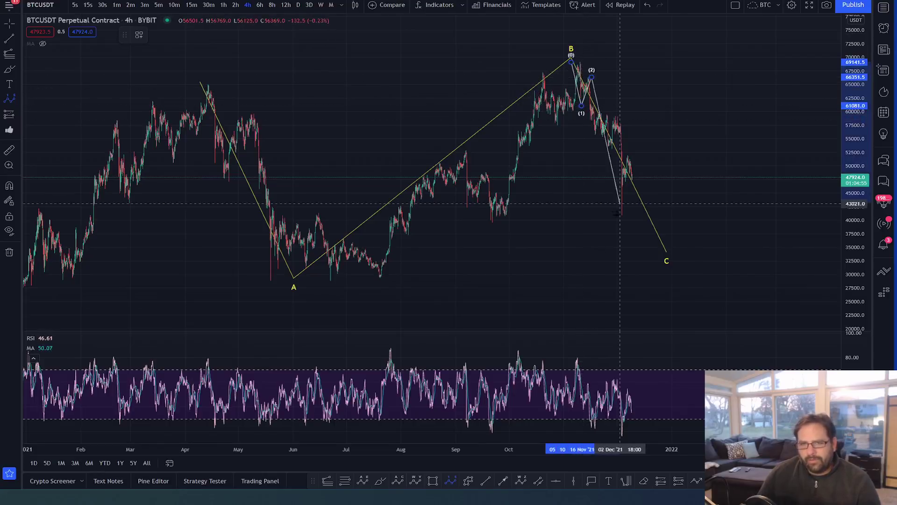
left_click(620, 215)
left_click(629, 156)
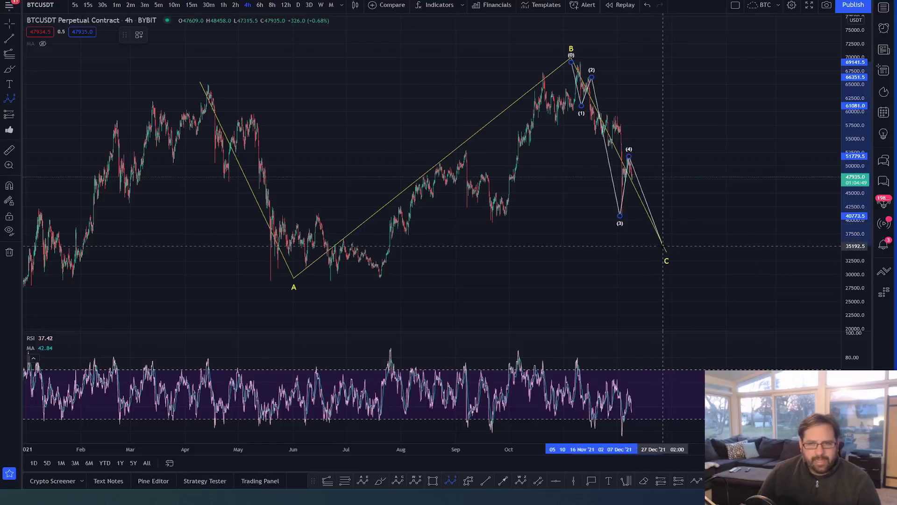
left_click(662, 248)
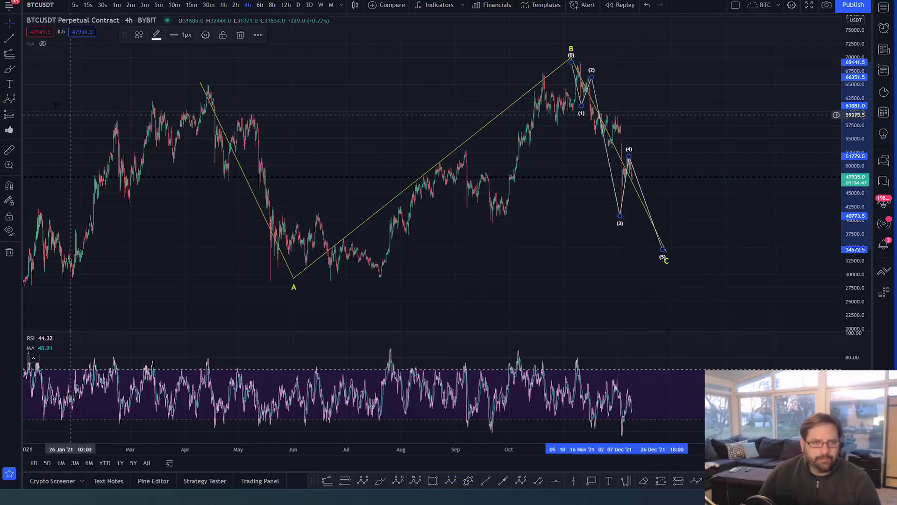
- Draw a trend-based Fib extension from the April high through the June low to the B high
left_click(11, 56)
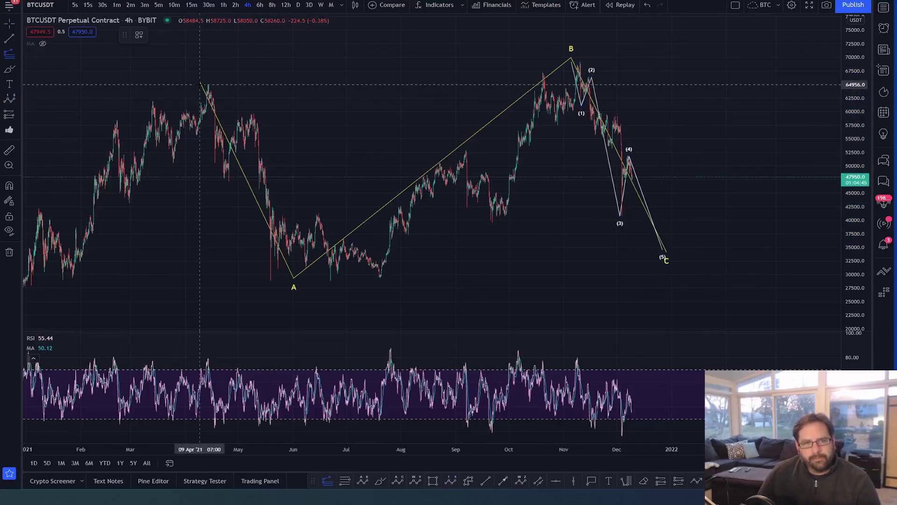
left_click(200, 84)
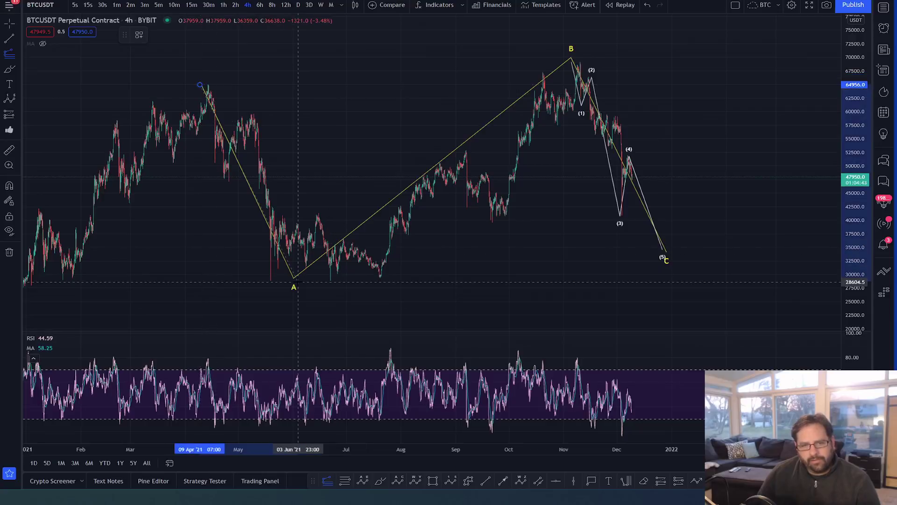
left_click(298, 280)
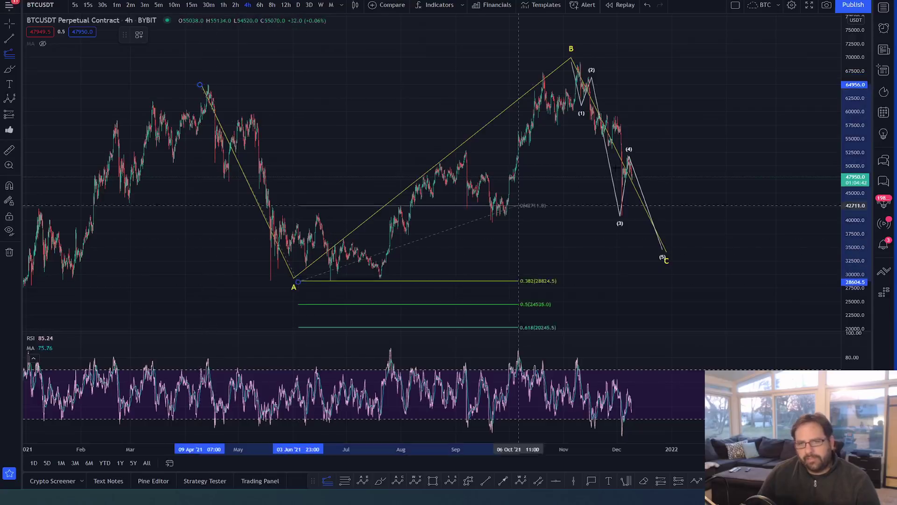
left_click(710, 64)
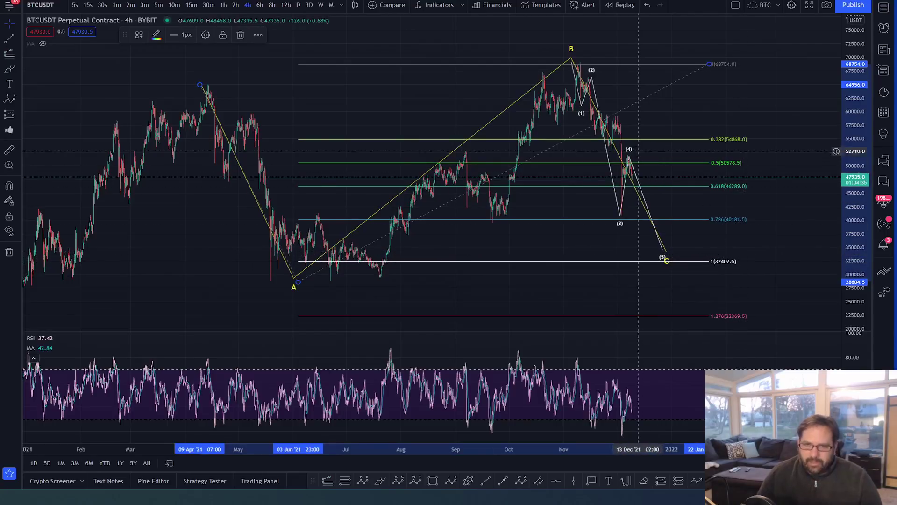
left_click(660, 258)
left_click(660, 258)
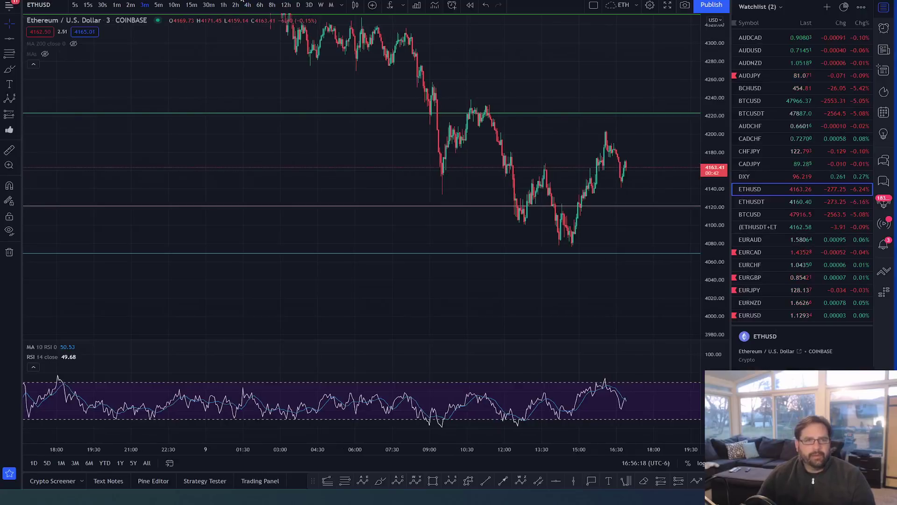
- Switch ETHUSD to the 6-hour timeframe and remove all existing drawings
left_click(259, 5)
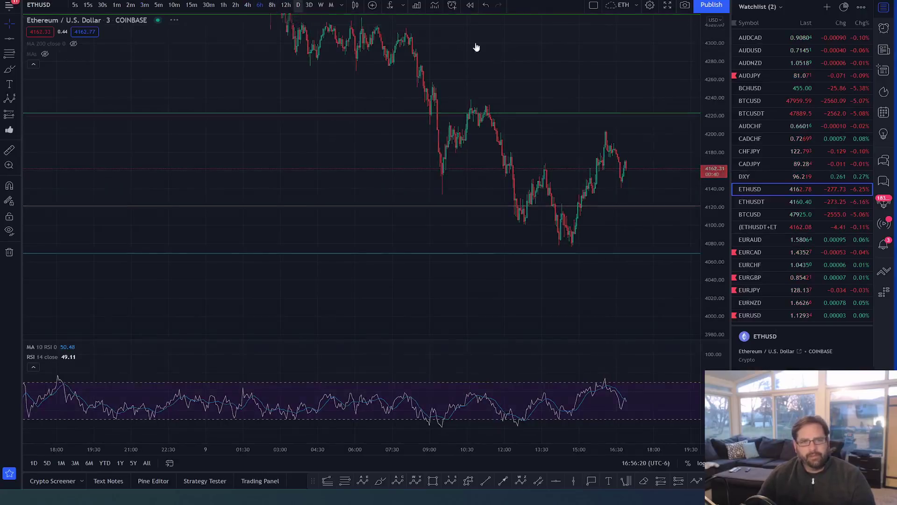
double_click(710, 105)
scroll(602, 165, "up", 3)
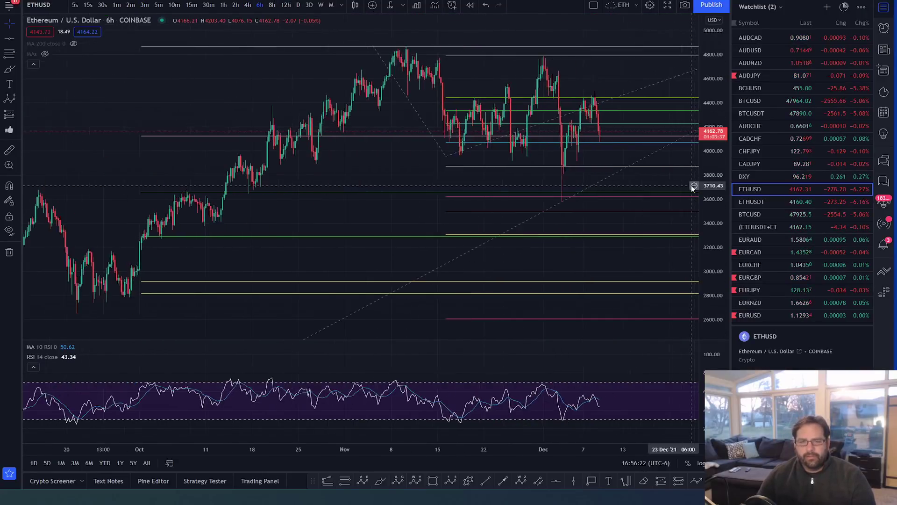
right_click(627, 71)
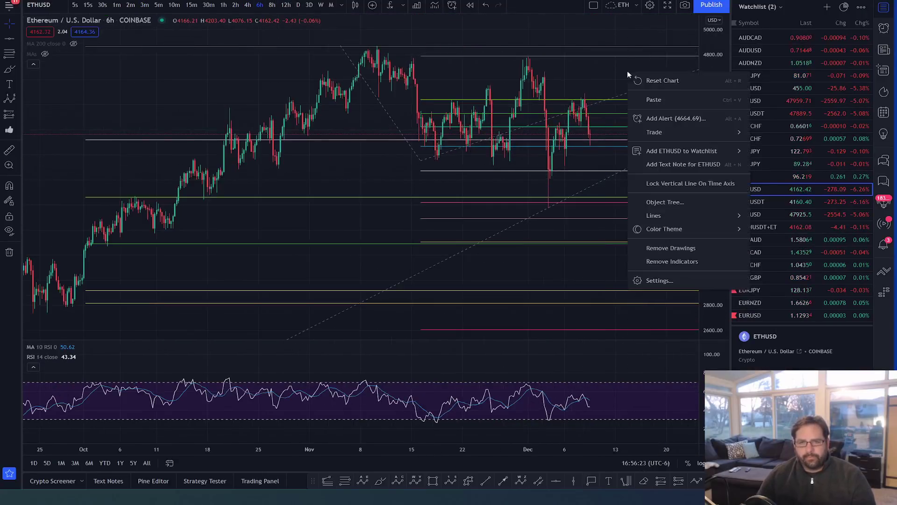
left_click(654, 245)
left_click_drag(578, 210, 474, 232)
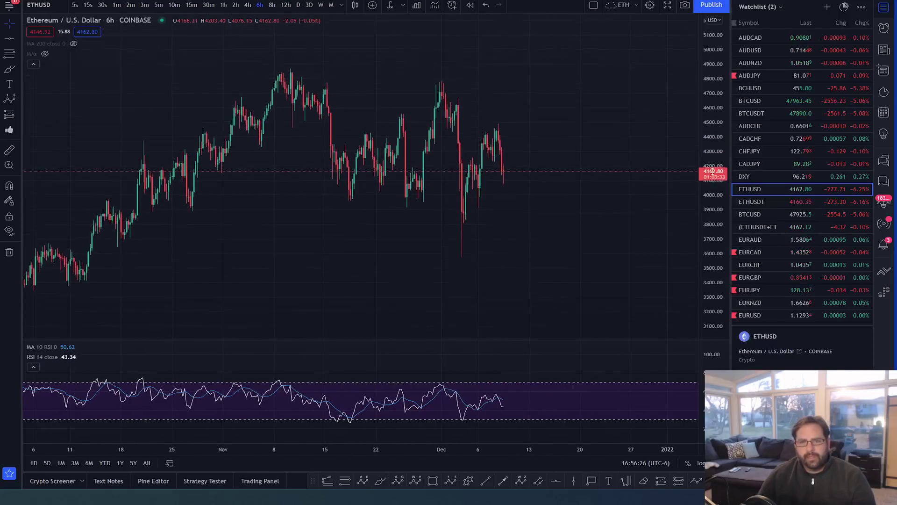
- Draw a Fib extension from the November 8 high through the mid-November low to near 4798
left_click(324, 484)
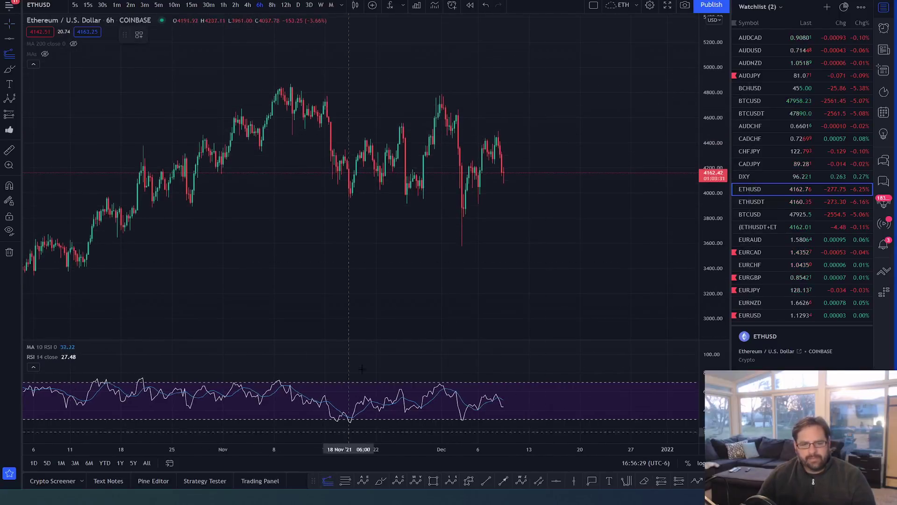
left_click(280, 81)
left_click(340, 196)
left_click(584, 92)
left_click_drag(609, 303, 559, 295)
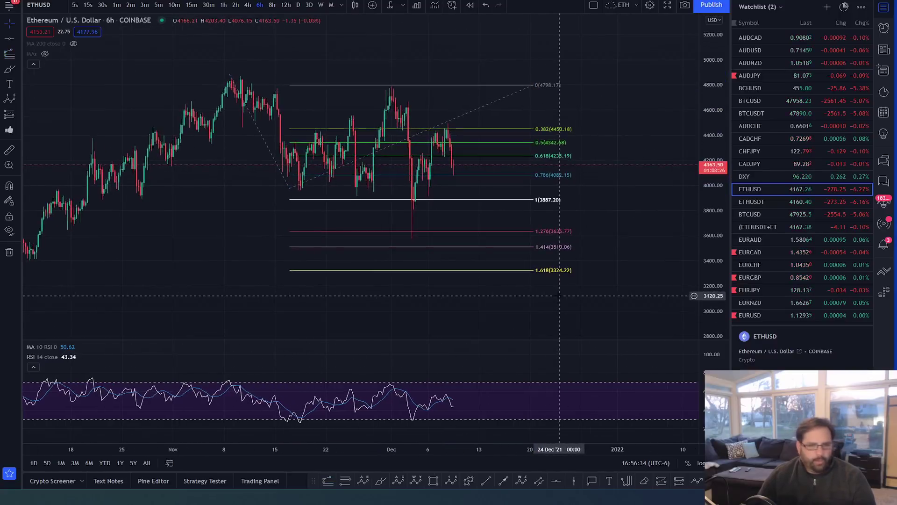
- Draw a W-X-Y correction from the November high, with Y at the 1.618 level (3324.22)
left_click(416, 480)
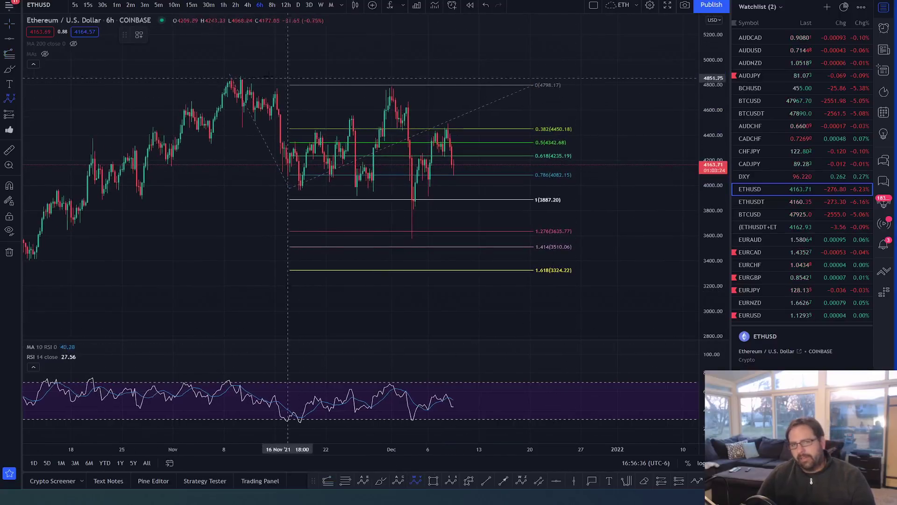
left_click(227, 69)
left_click(297, 190)
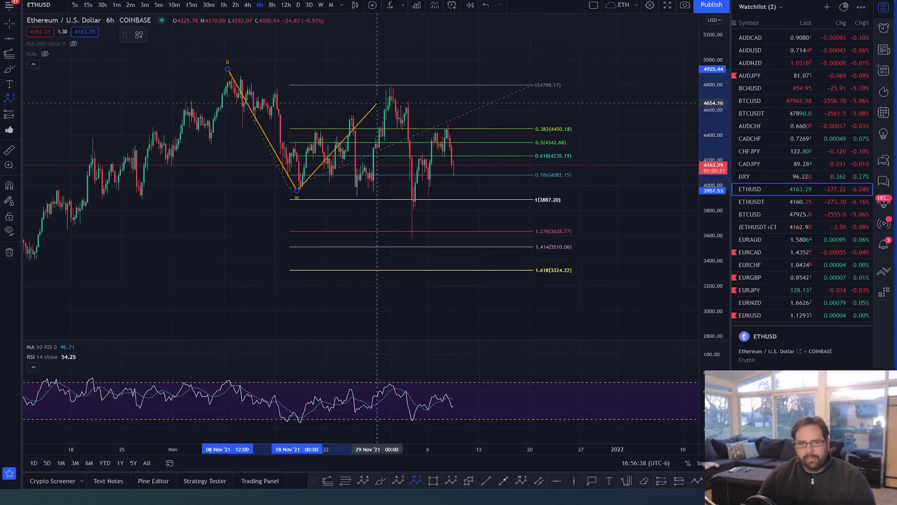
left_click(388, 86)
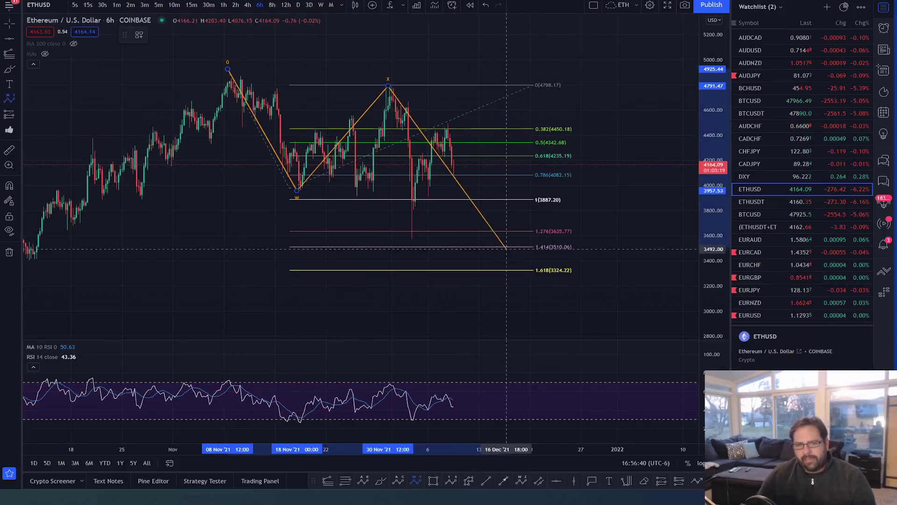
left_click(523, 274)
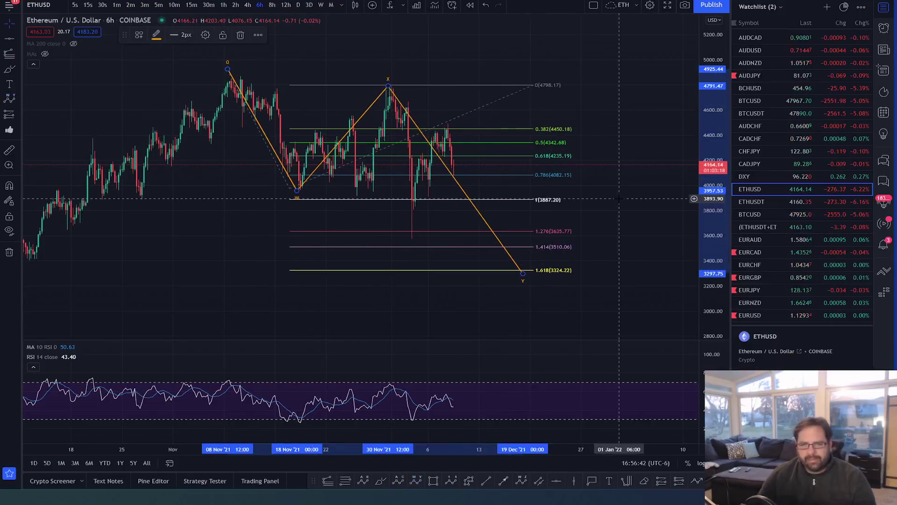
left_click_drag(601, 224, 570, 220)
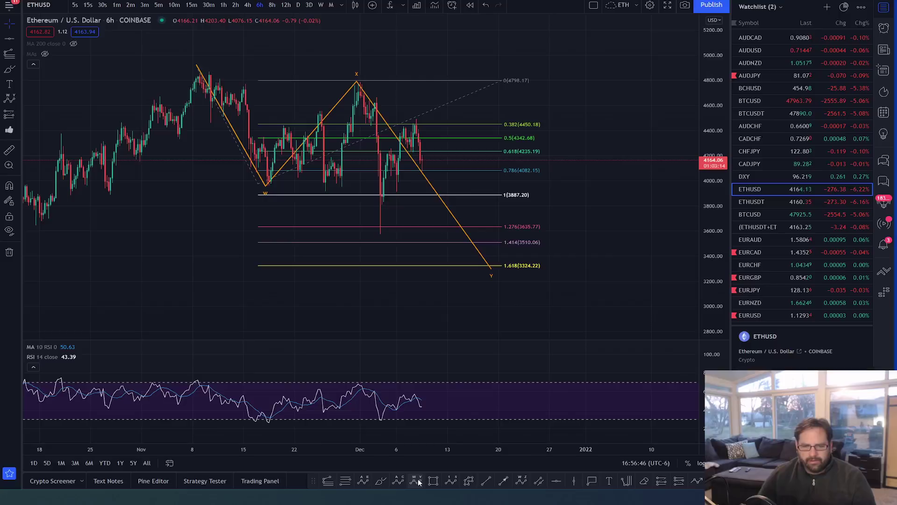
left_click(380, 480)
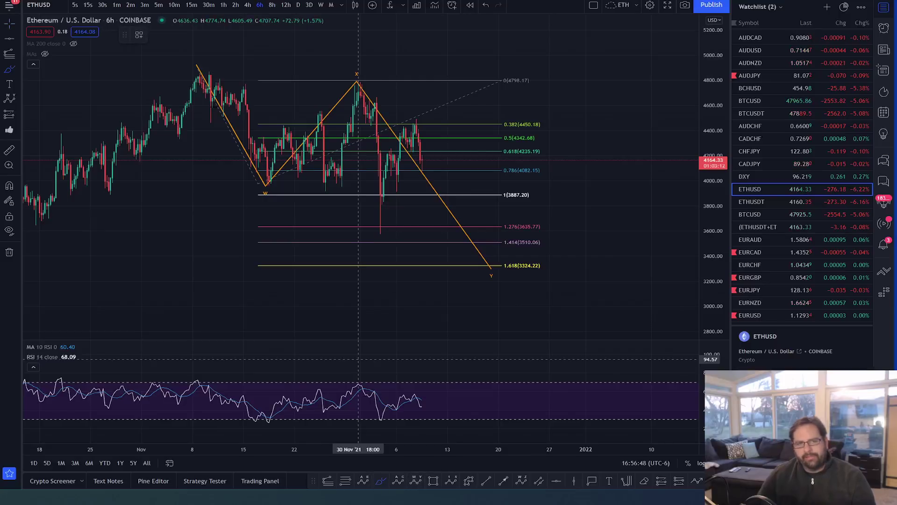
mouse_move(199, 70)
left_mouse_down()
mouse_move(209, 106)
mouse_move(233, 86)
mouse_move(259, 180)
mouse_move(296, 113)
mouse_move(318, 152)
left_mouse_up()
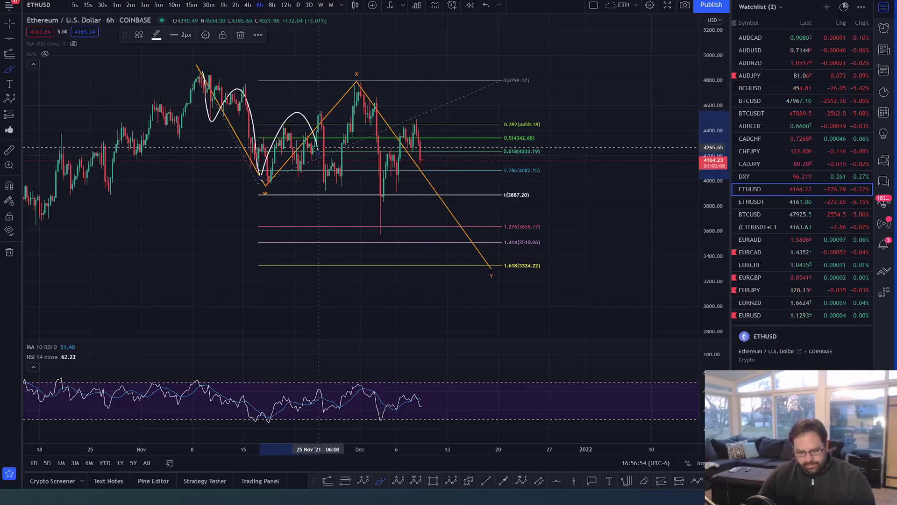
key("ctrl+z")
mouse_move(284, 127)
left_mouse_down()
mouse_move(334, 177)
mouse_move(357, 84)
mouse_move(384, 202)
mouse_move(411, 123)
mouse_move(423, 163)
mouse_move(433, 143)
mouse_move(457, 217)
mouse_move(473, 193)
mouse_move(488, 264)
left_mouse_up()
mouse_move(458, 139)
left_mouse_down()
mouse_move(415, 119)
mouse_move(418, 148)
mouse_move(463, 258)
mouse_move(491, 267)
mouse_move(500, 210)
mouse_move(457, 137)
left_mouse_up()
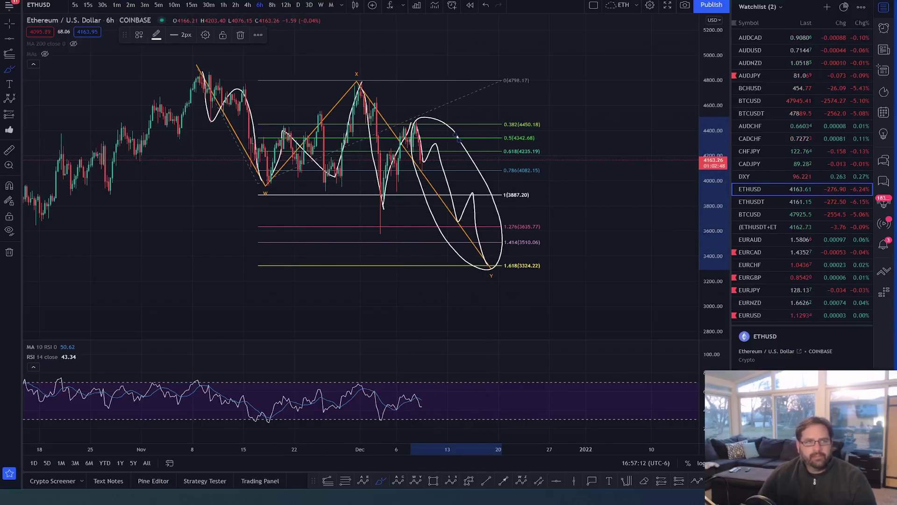
key("ctrl+Tab")
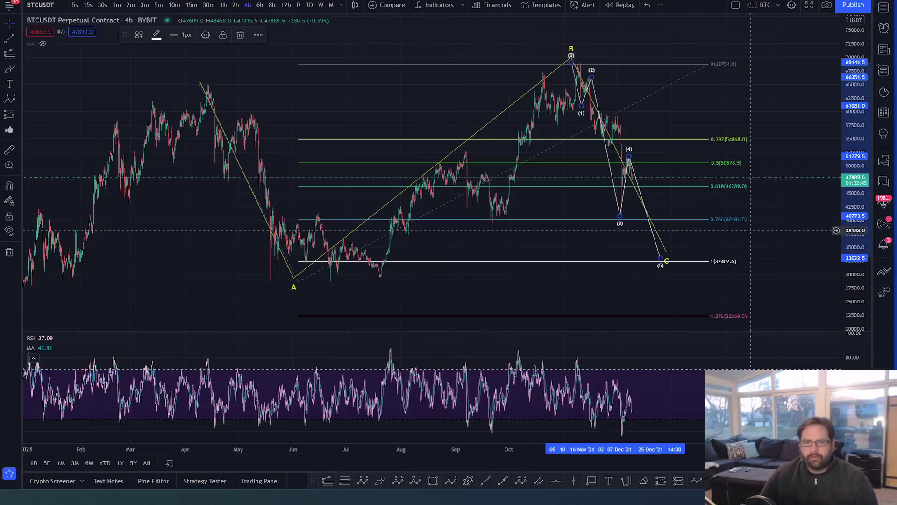
- Brush a freehand path from wave (4) down toward C near 32402.5, undoing the extra loop stroke
scroll(750, 228, "up", 5)
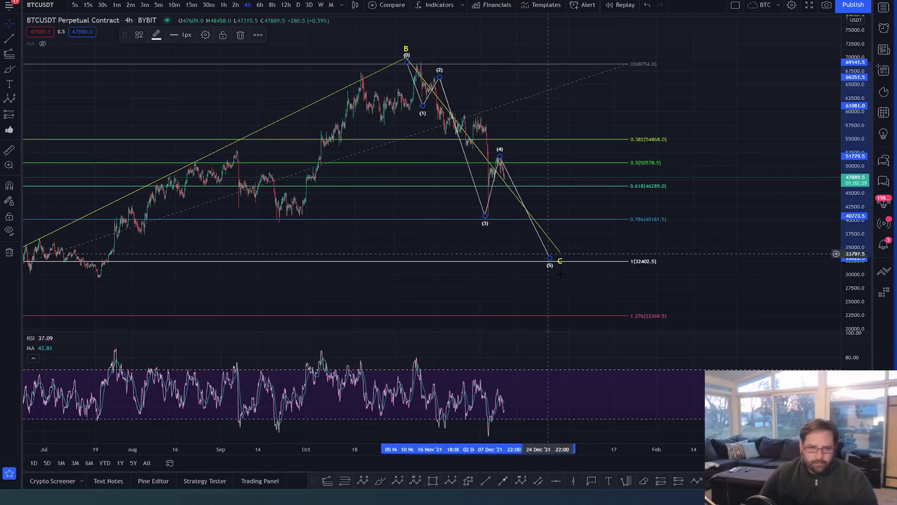
left_click(381, 481)
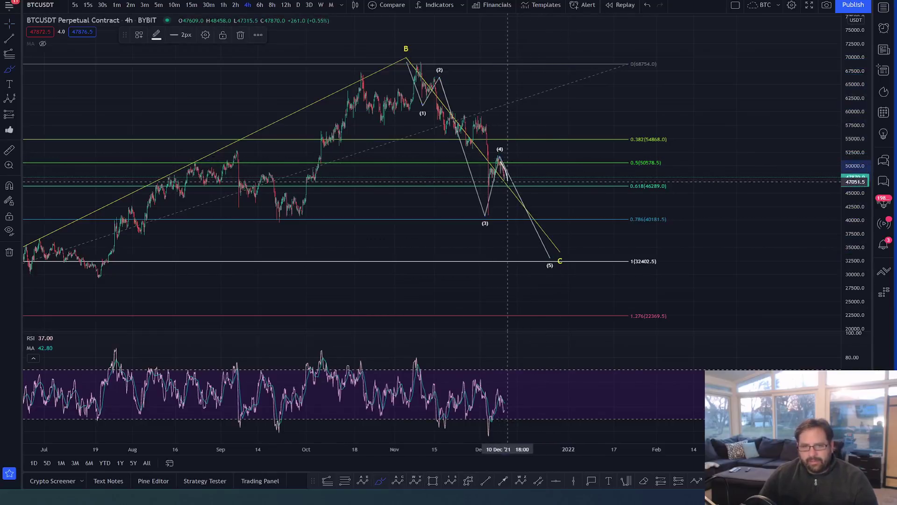
mouse_move(511, 181)
left_mouse_down()
mouse_move(513, 168)
mouse_move(524, 222)
mouse_move(550, 254)
left_mouse_up()
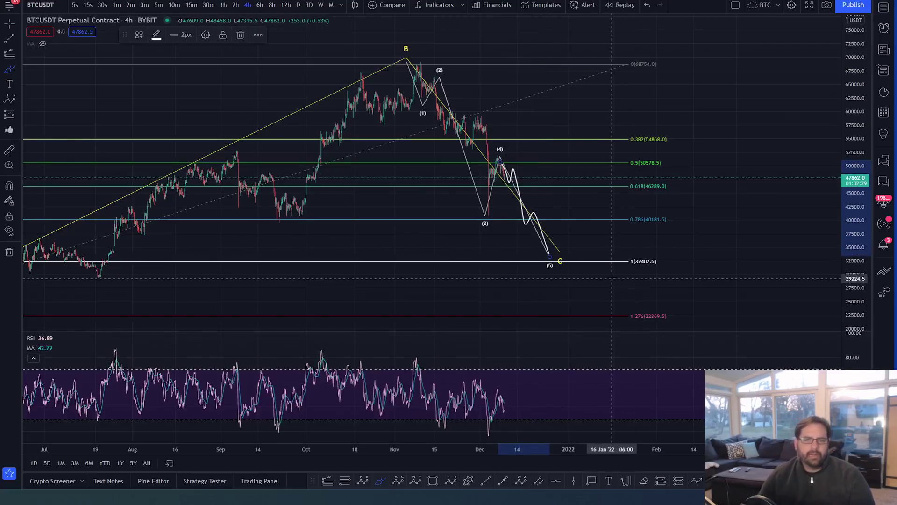
mouse_move(540, 197)
left_mouse_down()
mouse_move(521, 163)
mouse_move(498, 155)
mouse_move(528, 253)
mouse_move(548, 204)
left_mouse_up()
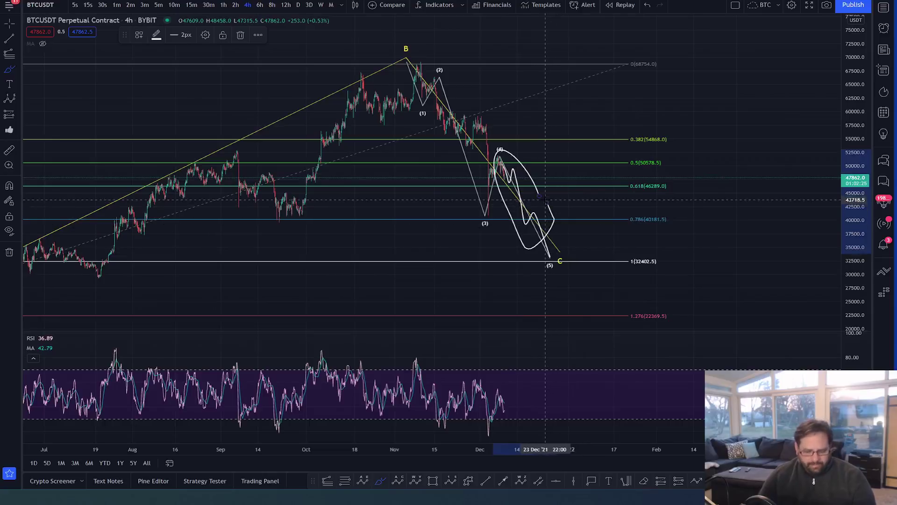
key("ctrl+z")
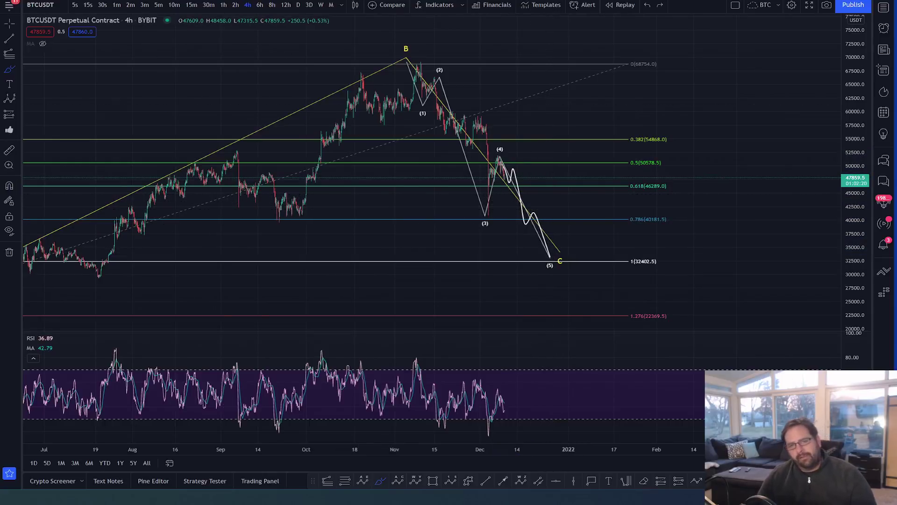
scroll(420, 100, "down", 2)
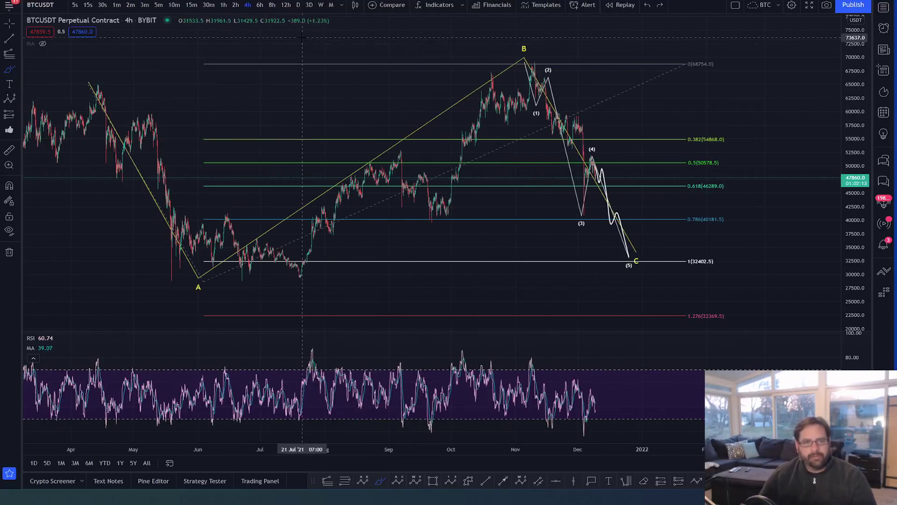
- Put BTCUSDT on 1-hour bars, passing through 15-minute, and refit the price scale
left_click(191, 5)
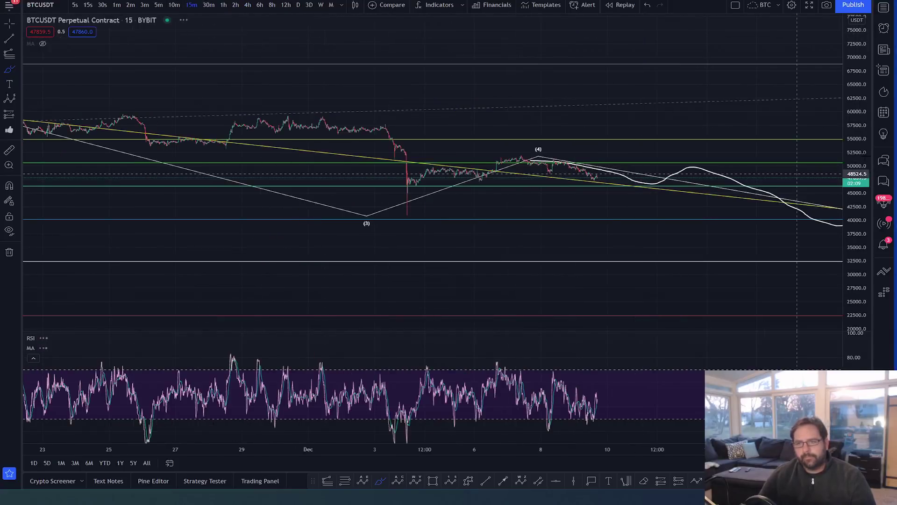
left_click_drag(862, 255, 863, 140)
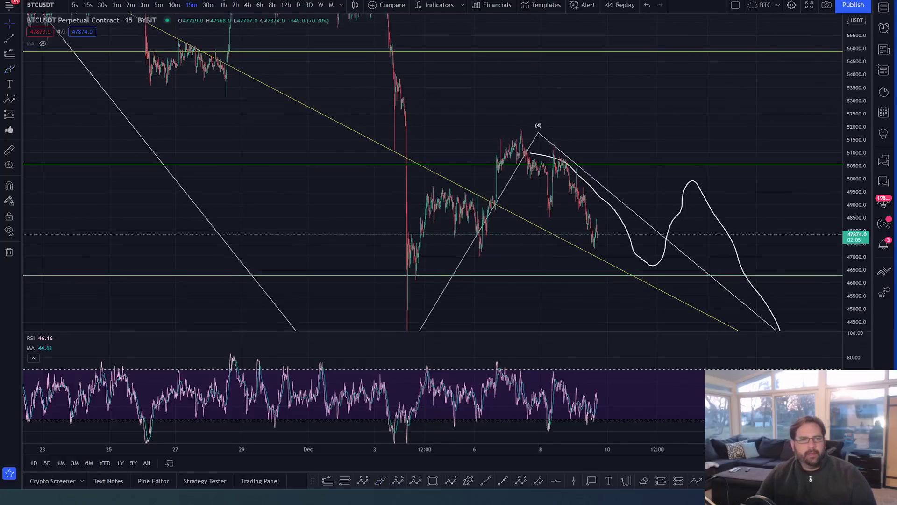
left_click(224, 5)
left_click_drag(858, 152, 858, 187)
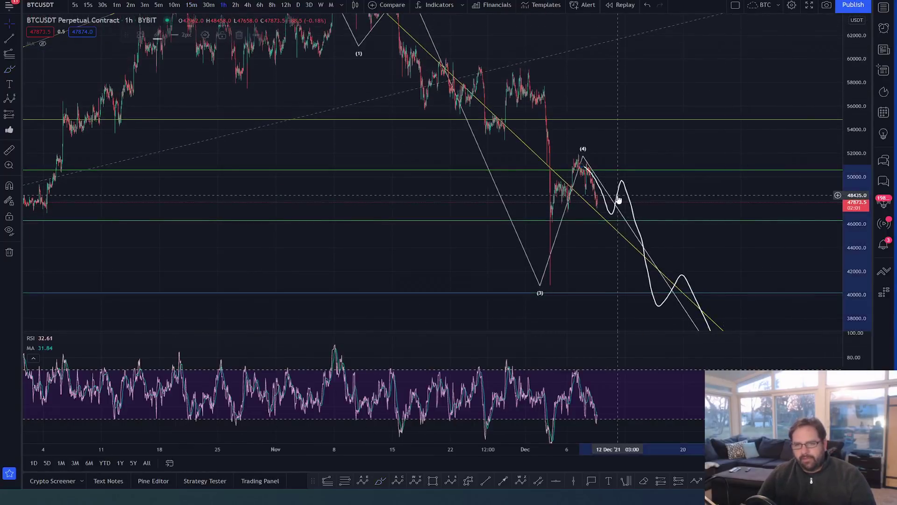
- Delete the brush projection and snap wave (3) to the 40628.5 low and (4) to 51928.0
key("Delete")
scroll(619, 193, "up", 3)
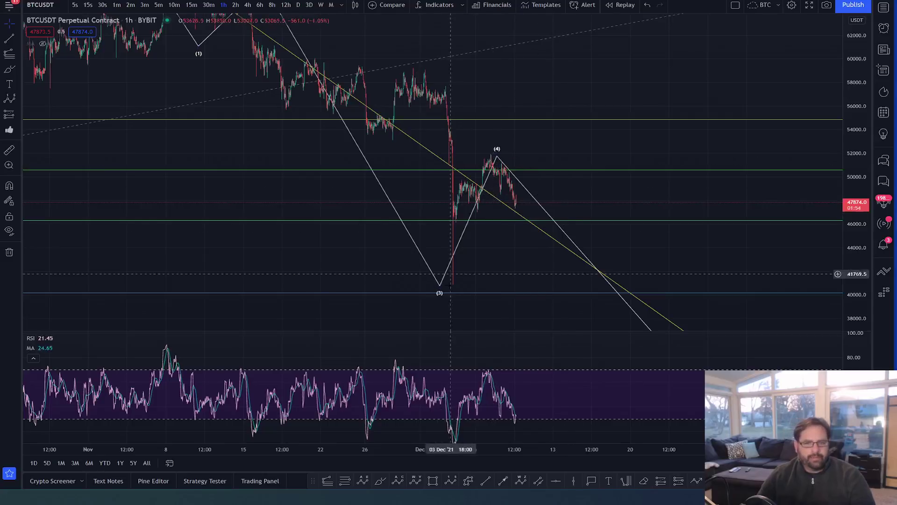
left_click_drag(439, 286, 450, 289)
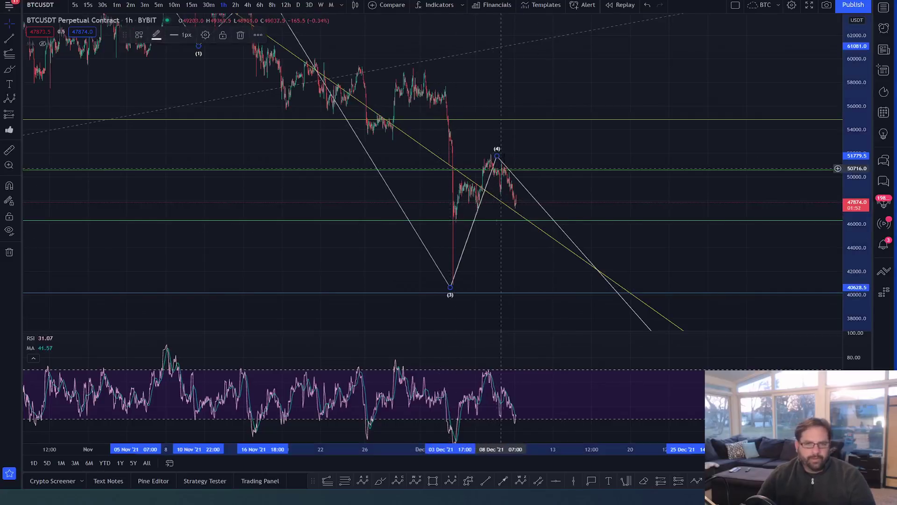
left_click_drag(497, 155, 491, 156)
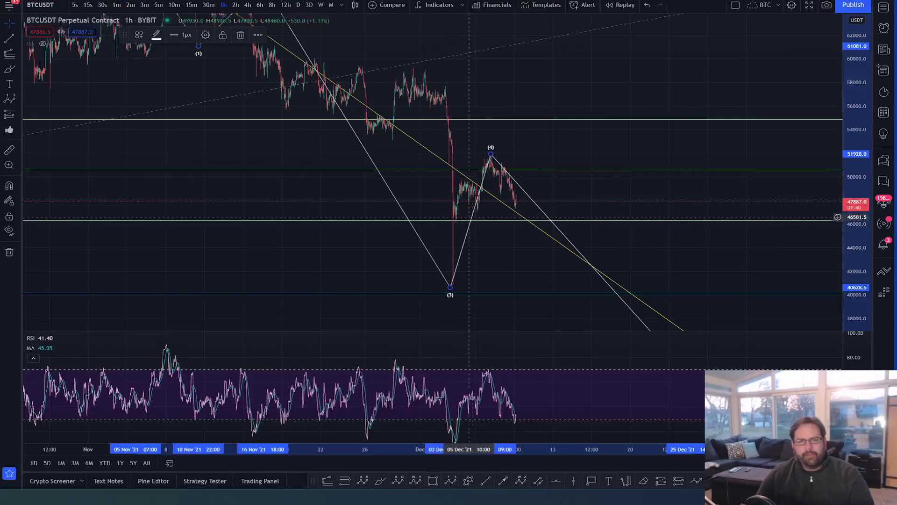
- Show BTCUSDT price as a line chart
left_click(354, 5)
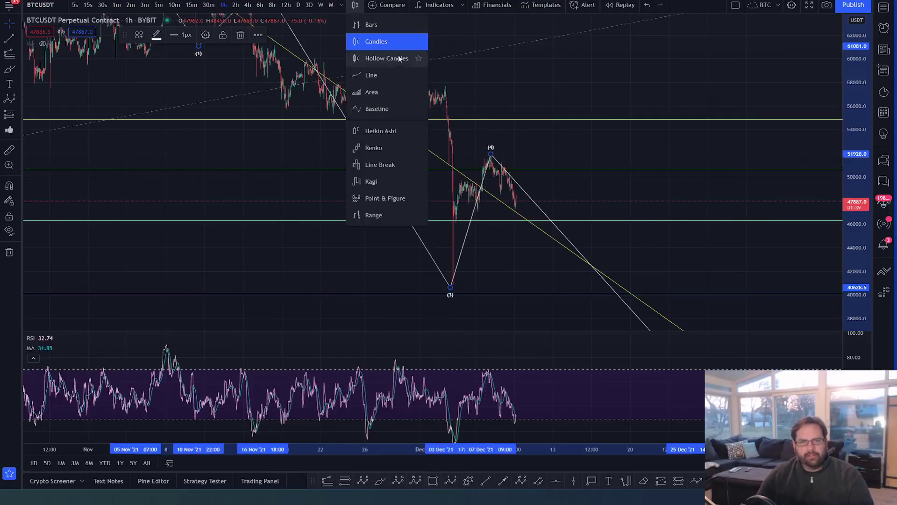
left_click(376, 74)
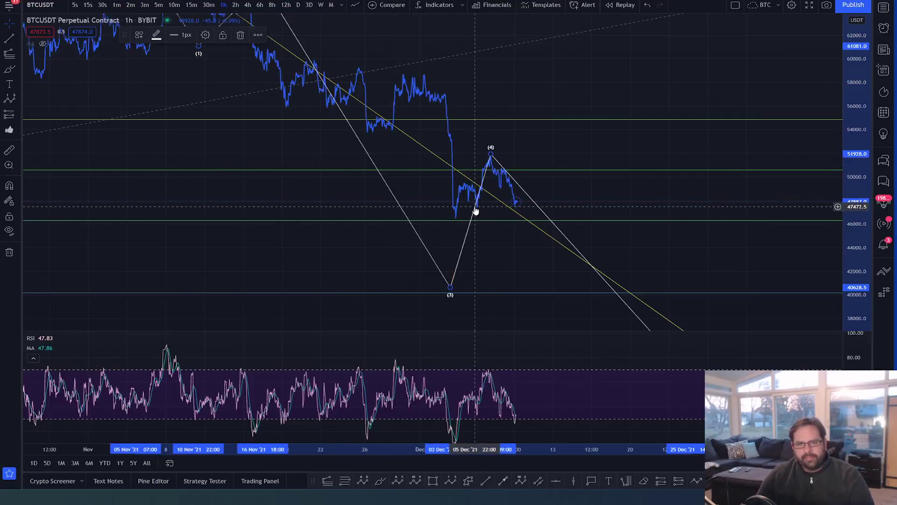
left_click_drag(541, 155, 613, 273)
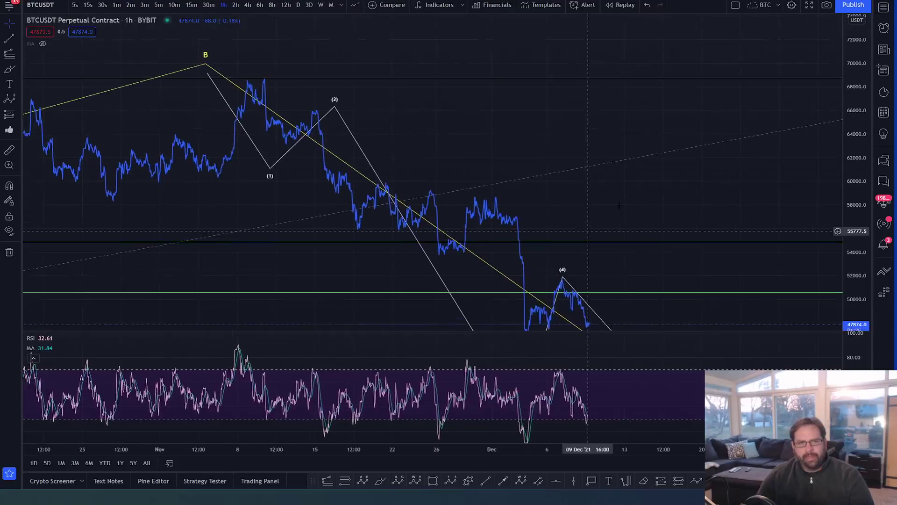
- Realign wave points (1), (0), (2) and (3) onto the line's turning points, (3) near 46200
left_click_drag(271, 166, 290, 141)
left_click_drag(208, 70, 254, 74)
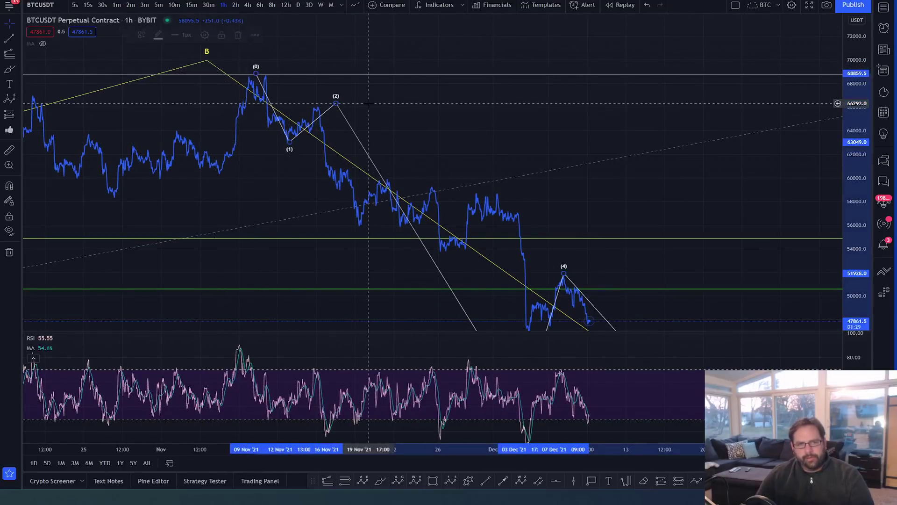
left_click_drag(328, 99, 301, 108)
left_click_drag(448, 142, 415, 61)
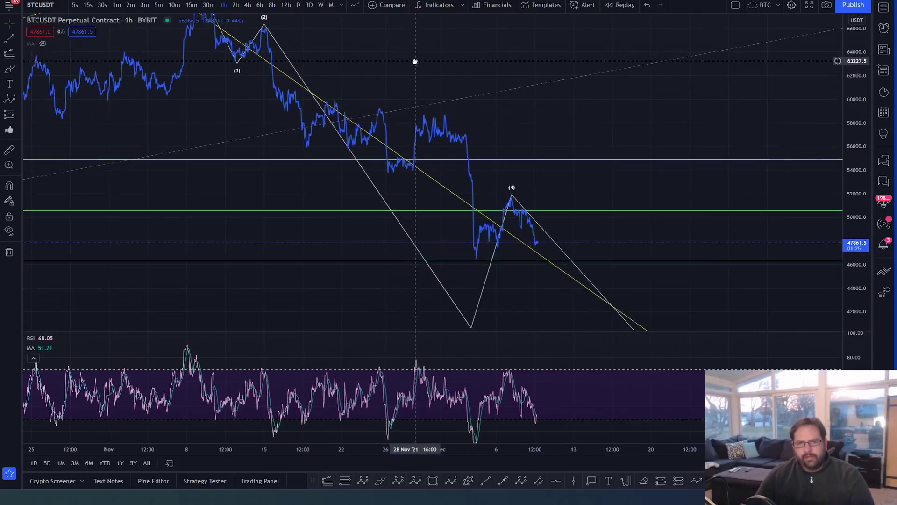
left_click_drag(860, 108, 860, 120)
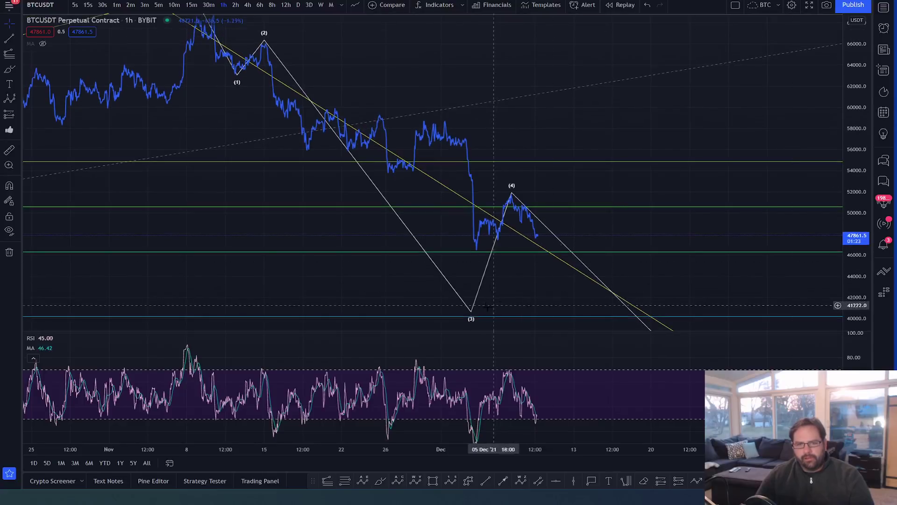
left_click(471, 313)
left_click_drag(471, 315, 478, 255)
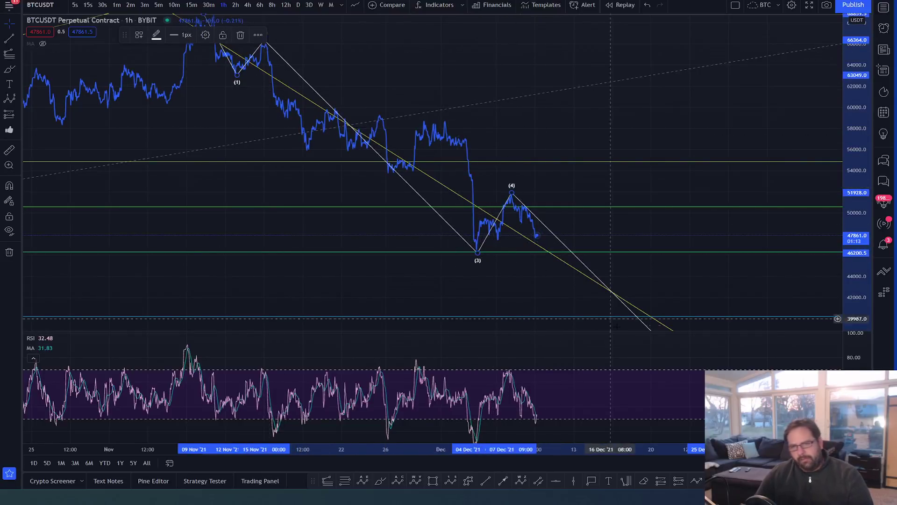
left_click_drag(867, 129, 865, 145)
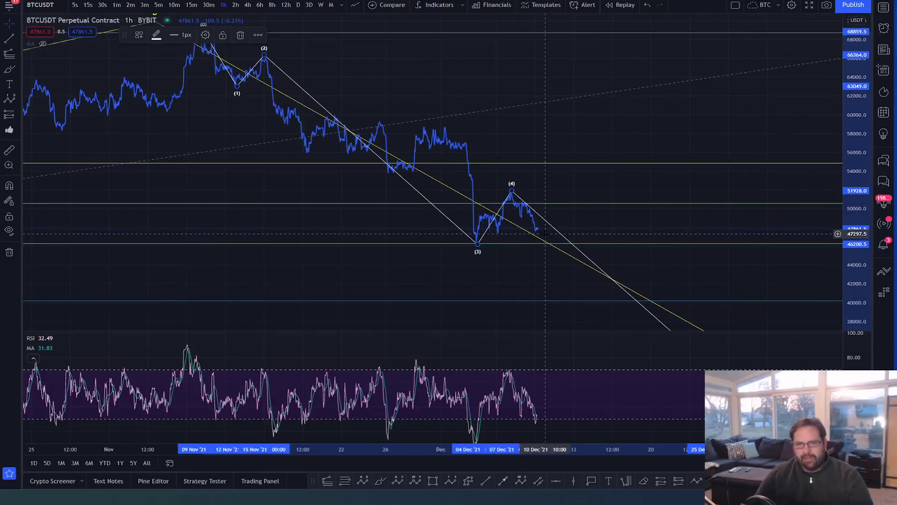
left_click_drag(612, 188, 561, 144)
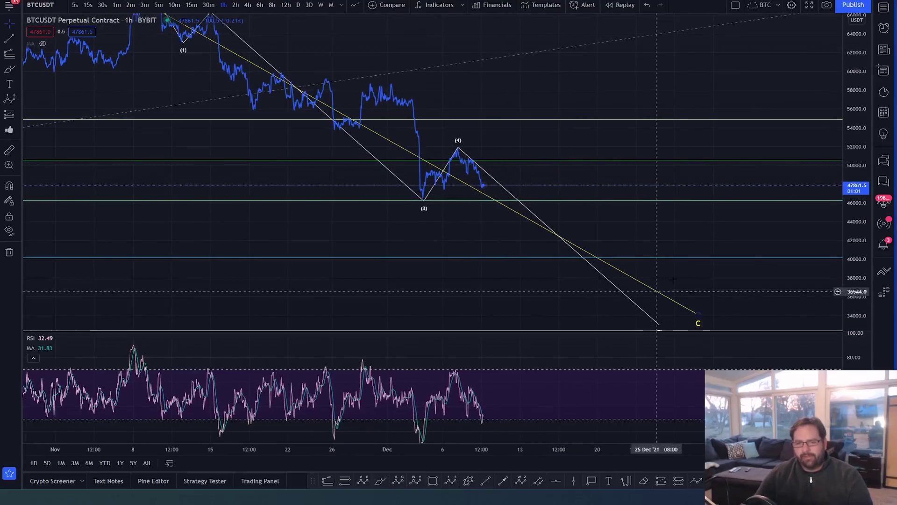
- Pull the wave (5) endpoint up and left to about 34304, above the C target
left_click_drag(654, 298, 595, 224)
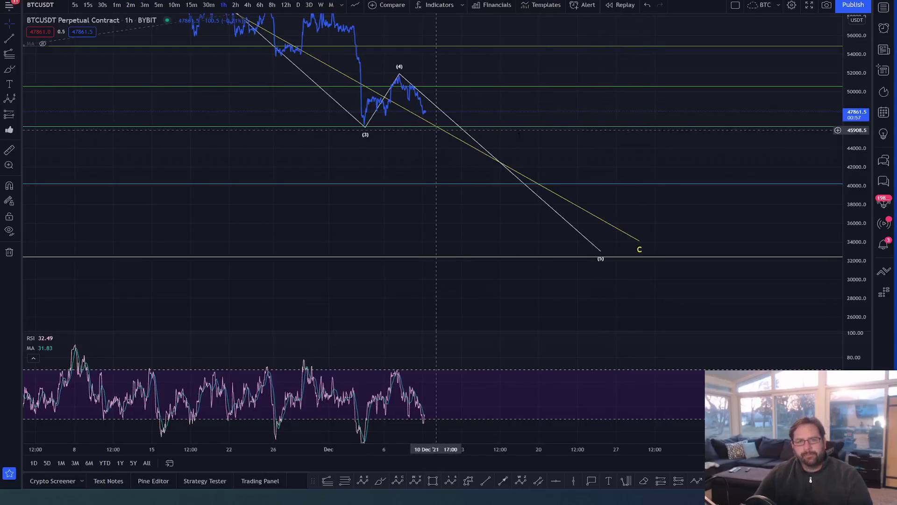
scroll(503, 132, "down", 3)
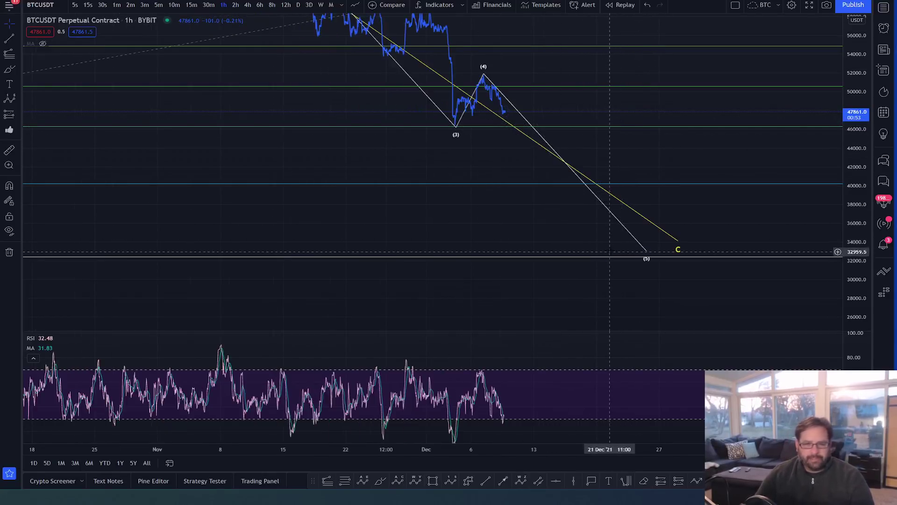
left_click_drag(648, 253, 586, 239)
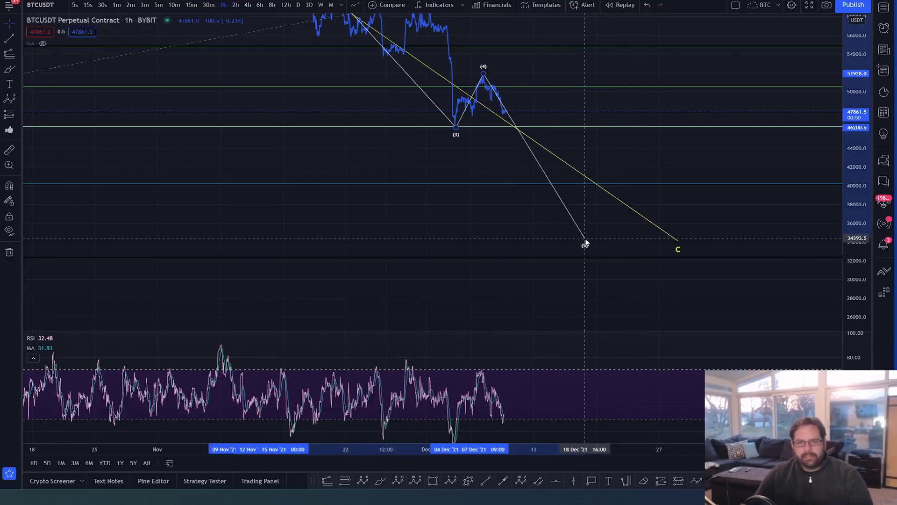
left_click(356, 6)
- Return BTCUSDT to candlesticks on 10-minute bars
left_click(377, 42)
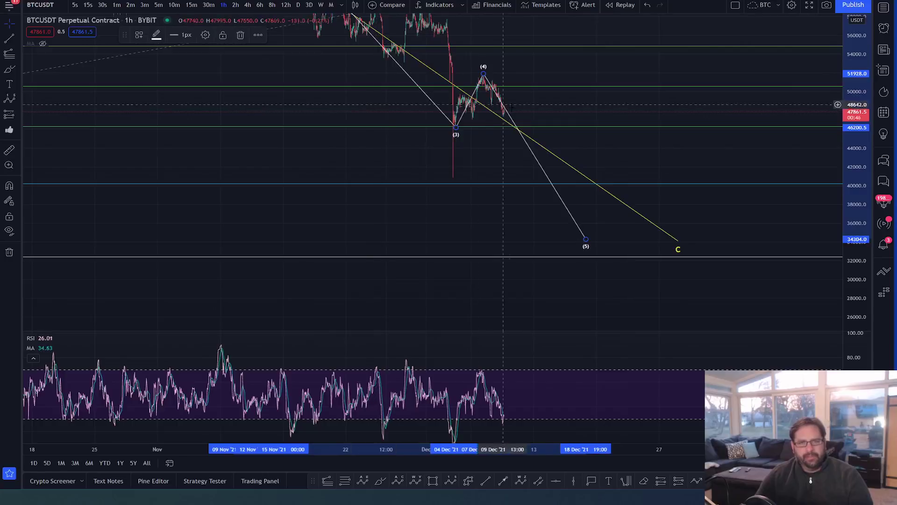
scroll(518, 121, "up", 2)
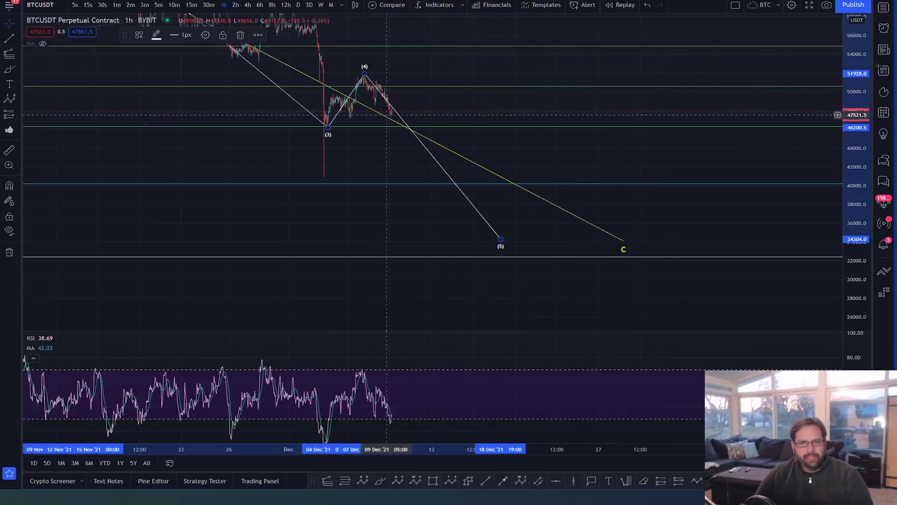
left_click(174, 5)
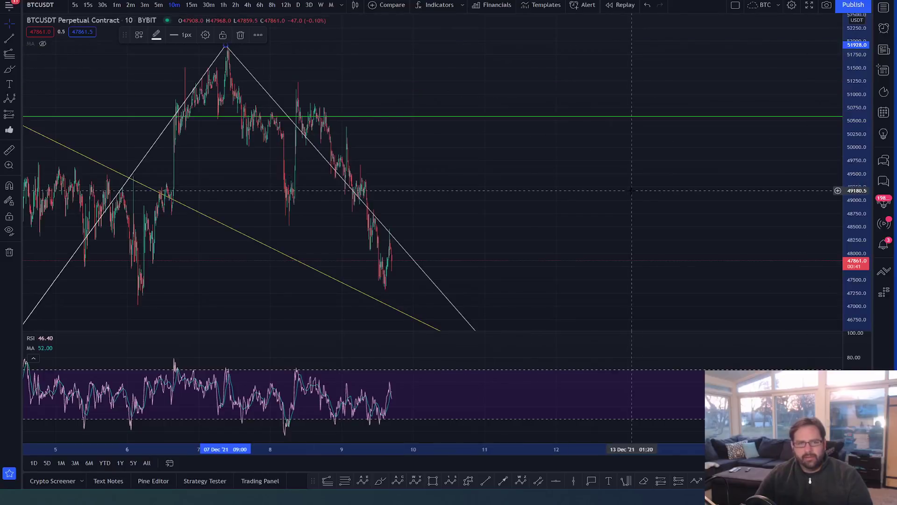
scroll(632, 191, "down", 3)
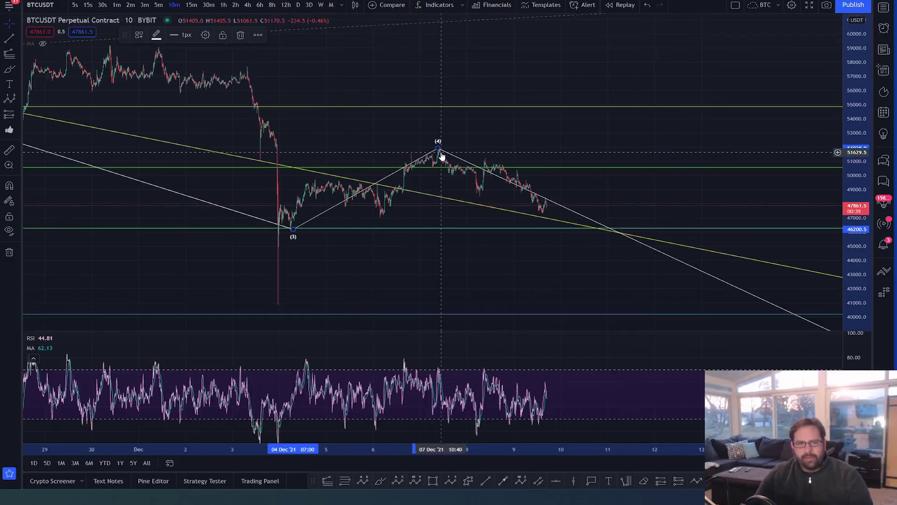
- Raise wave point (4) onto the 10-minute high near 52529
left_click_drag(544, 133, 455, 124)
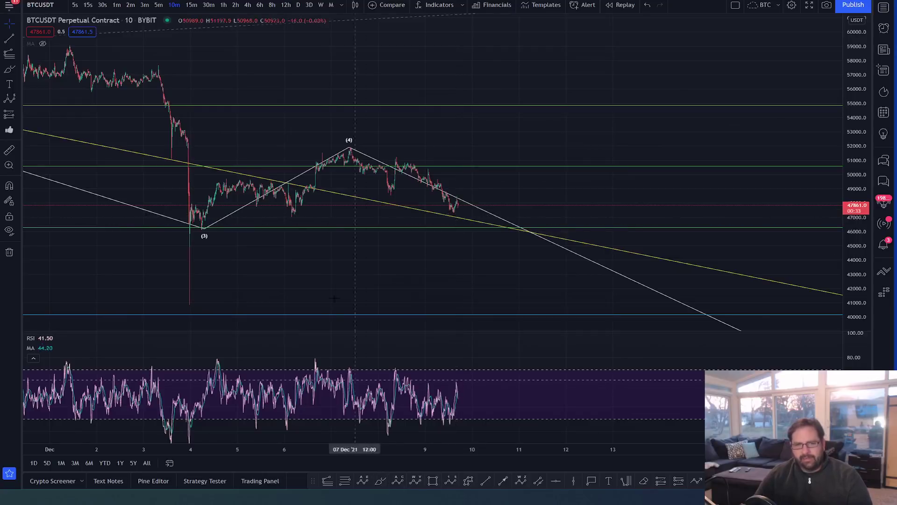
mouse_move(349, 147)
left_mouse_down()
mouse_move(373, 185)
mouse_move(392, 173)
mouse_move(422, 185)
mouse_move(448, 215)
left_mouse_up()
left_click(382, 479)
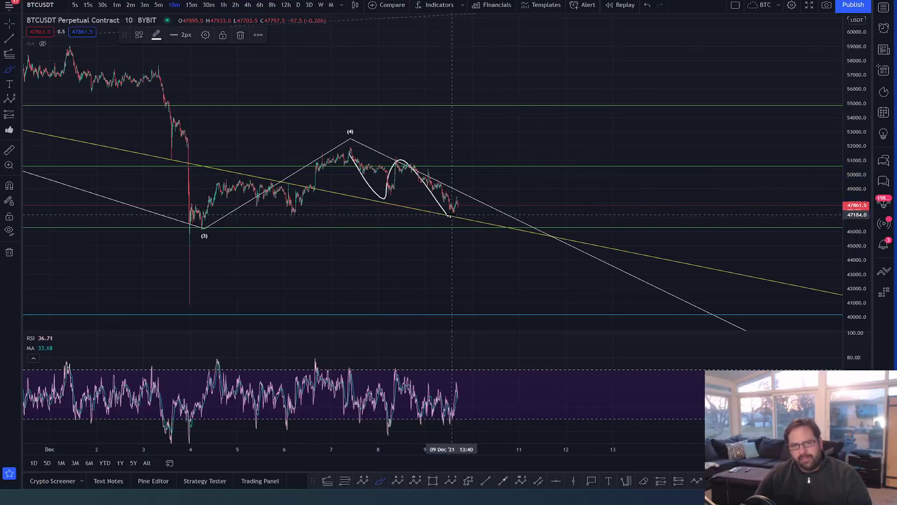
- Clear the freehand projection strokes around the (4) peak, keeping the wave count and trendlines
mouse_move(461, 190)
left_mouse_down()
mouse_move(472, 198)
mouse_move(481, 173)
left_mouse_up()
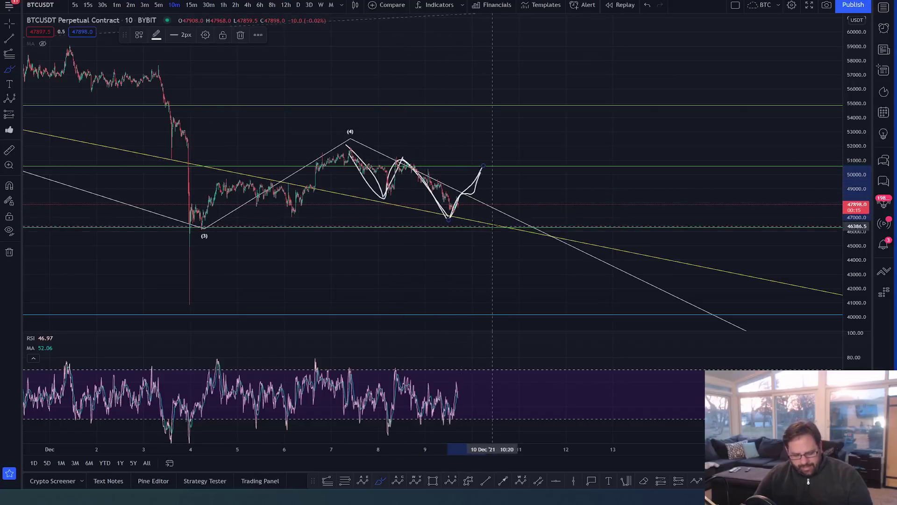
key("ctrl+z")
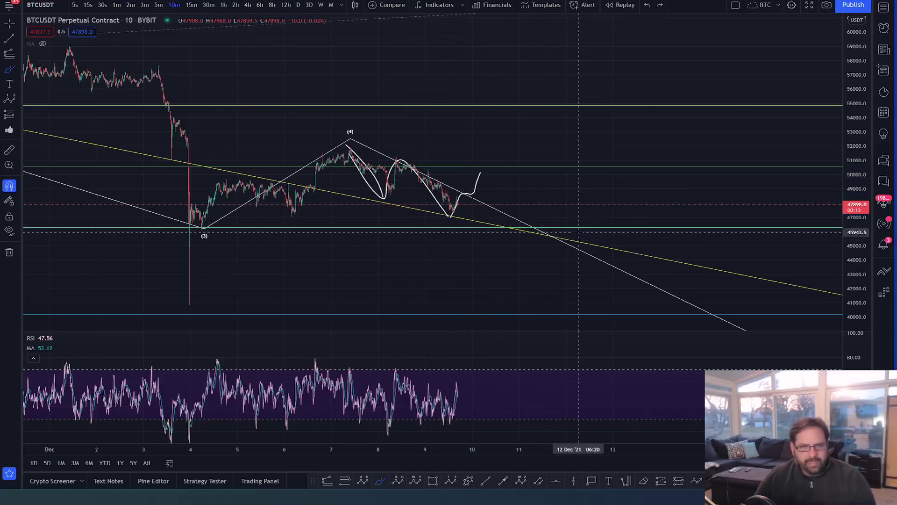
key("ctrl+z")
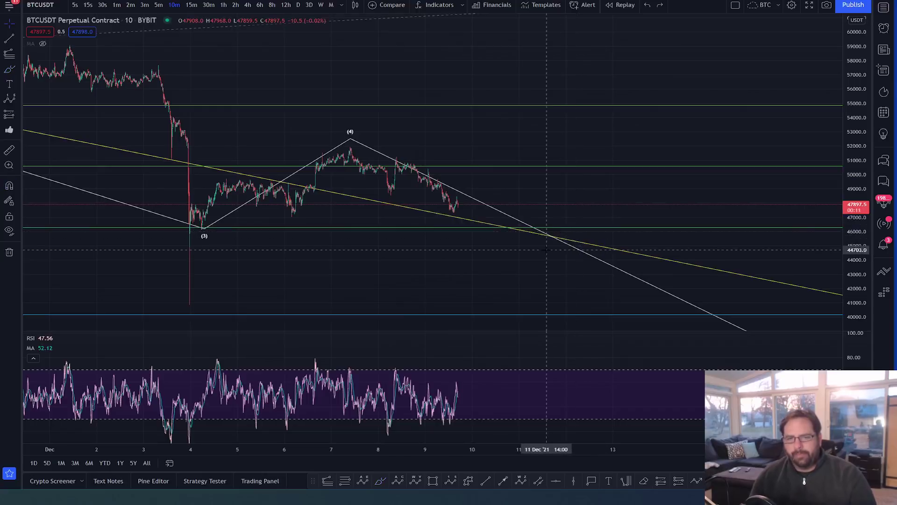
- Frame the BTC chart around the (4) peak, 7–9 Dec and the (3) low, and pick the Brush tool
scroll(570, 197, "up", 5)
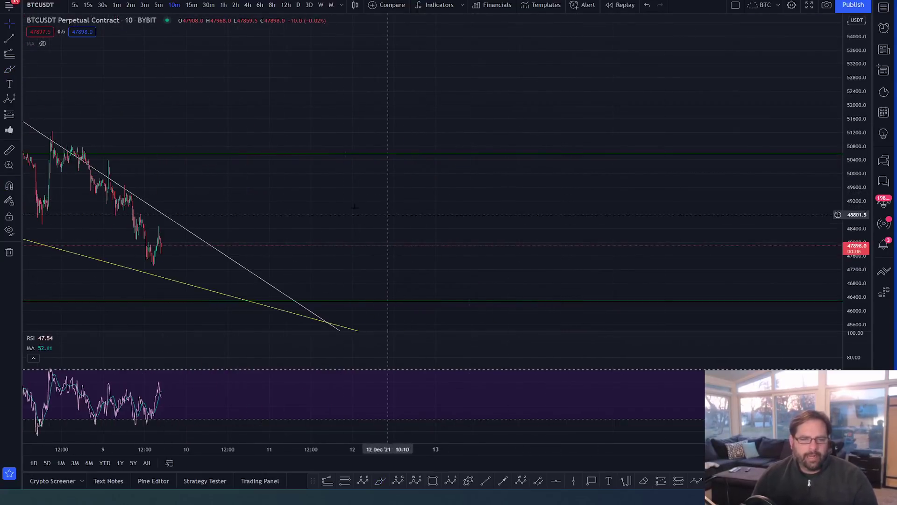
left_click_drag(177, 248, 341, 246)
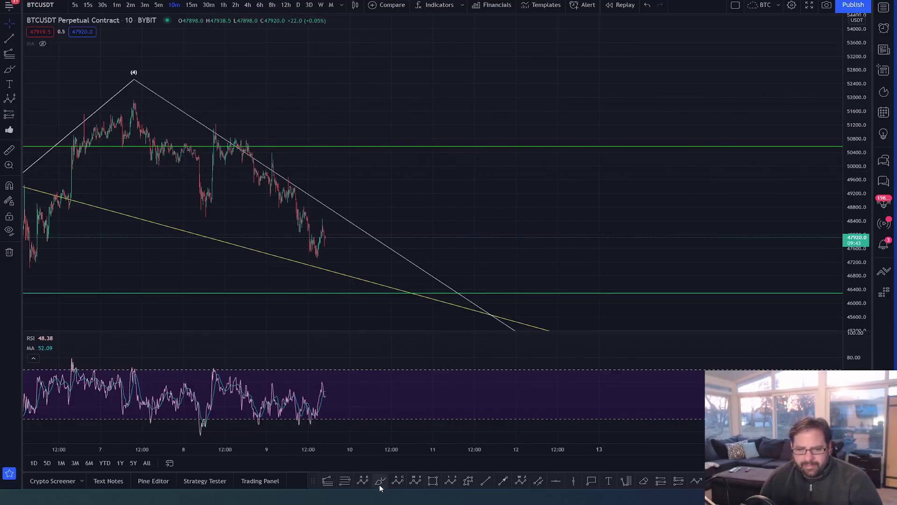
left_click_drag(320, 226, 329, 216)
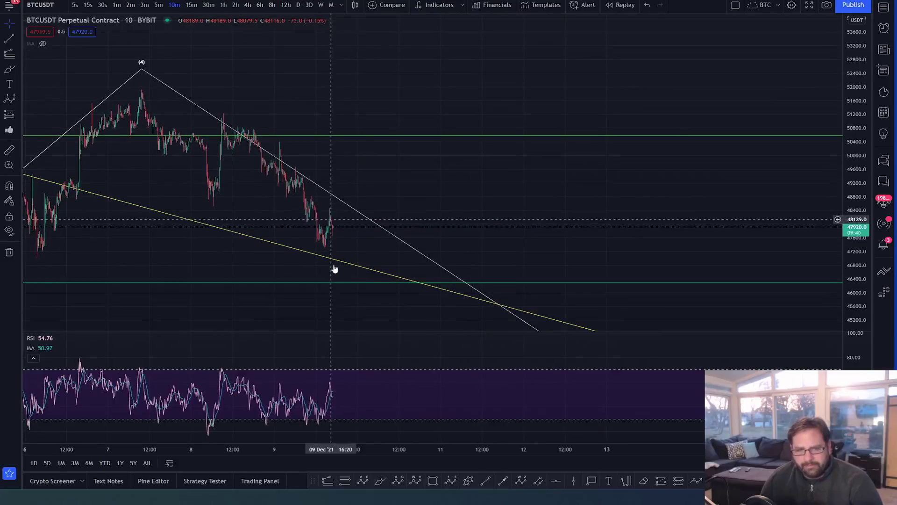
scroll(380, 429, "down", 2)
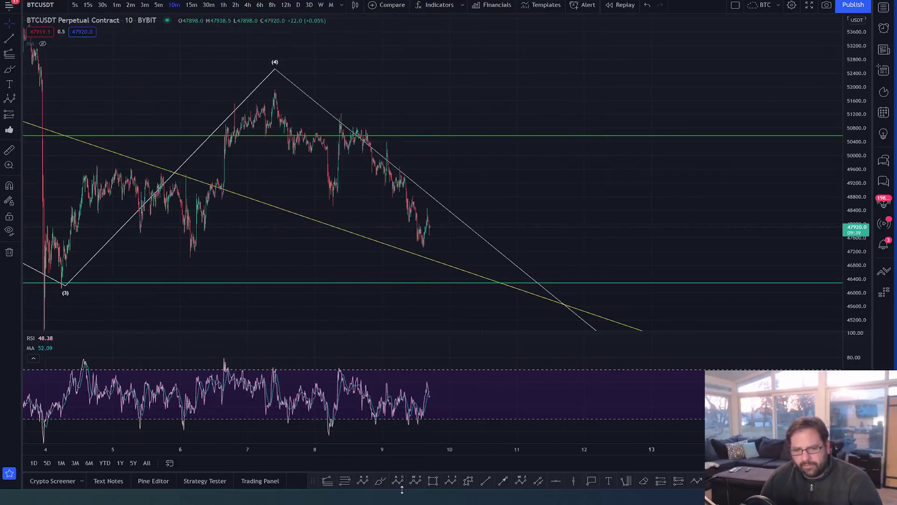
mouse_move(430, 210)
left_mouse_down()
mouse_move(446, 274)
mouse_move(469, 204)
mouse_move(495, 169)
left_mouse_up()
left_click(380, 480)
- Sketch several brush projection strokes from the latest candles and down from the (4) peak
left_click_drag(434, 227, 448, 261)
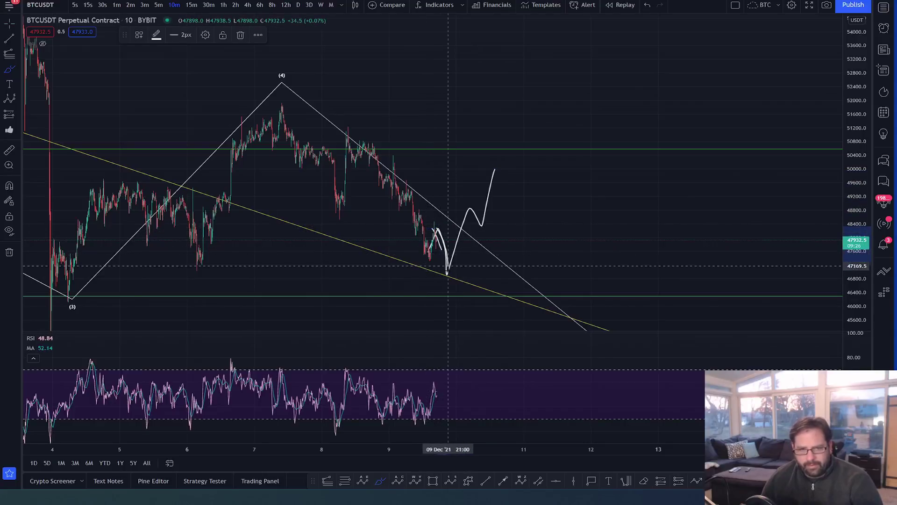
key("ctrl+z")
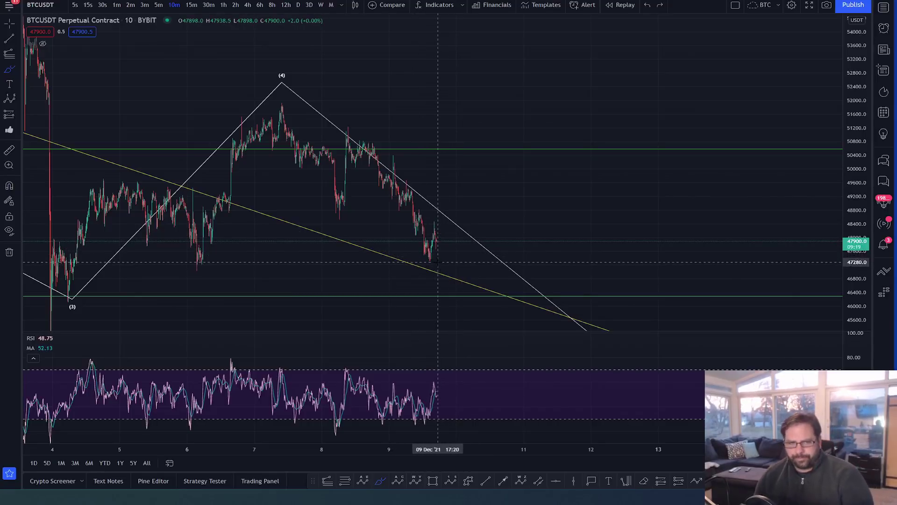
mouse_move(352, 131)
left_mouse_down()
mouse_move(411, 197)
mouse_move(431, 264)
mouse_move(436, 229)
mouse_move(467, 231)
mouse_move(483, 186)
left_mouse_up()
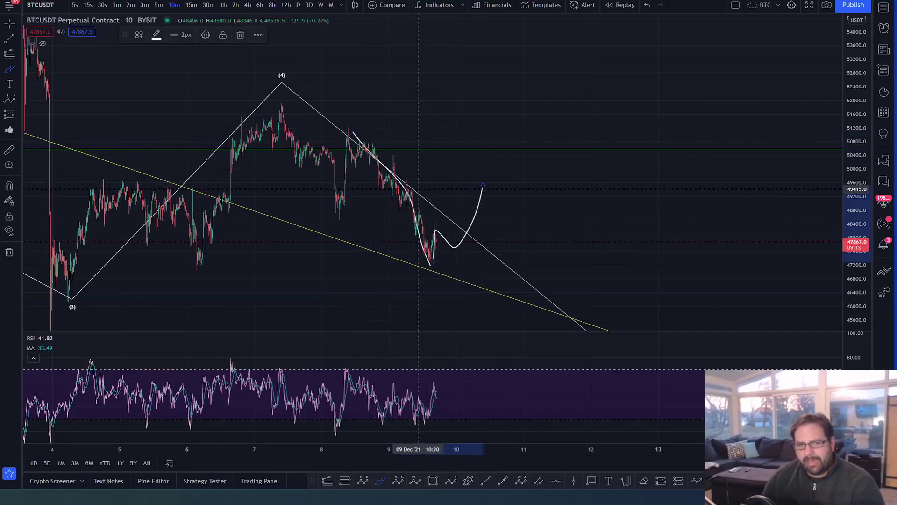
left_click_drag(422, 188, 397, 189)
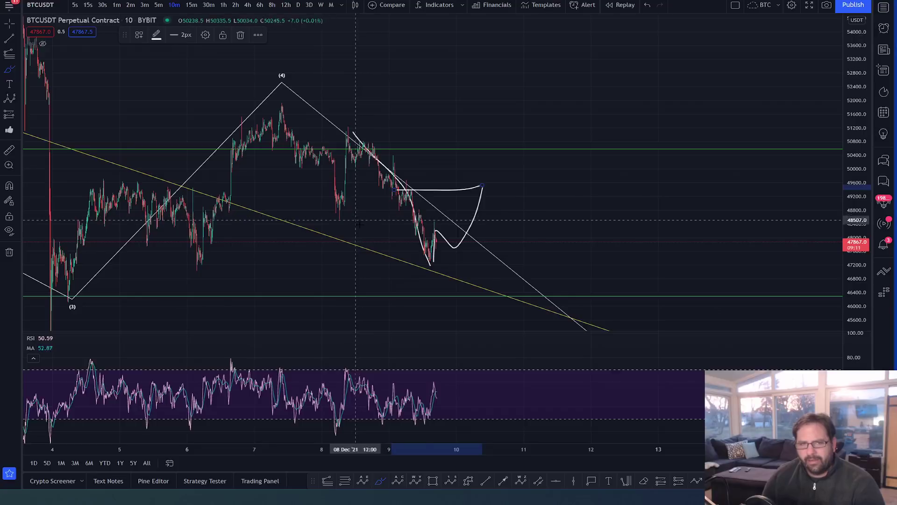
mouse_move(281, 110)
left_mouse_down()
mouse_move(329, 204)
mouse_move(340, 136)
mouse_move(383, 184)
left_mouse_up()
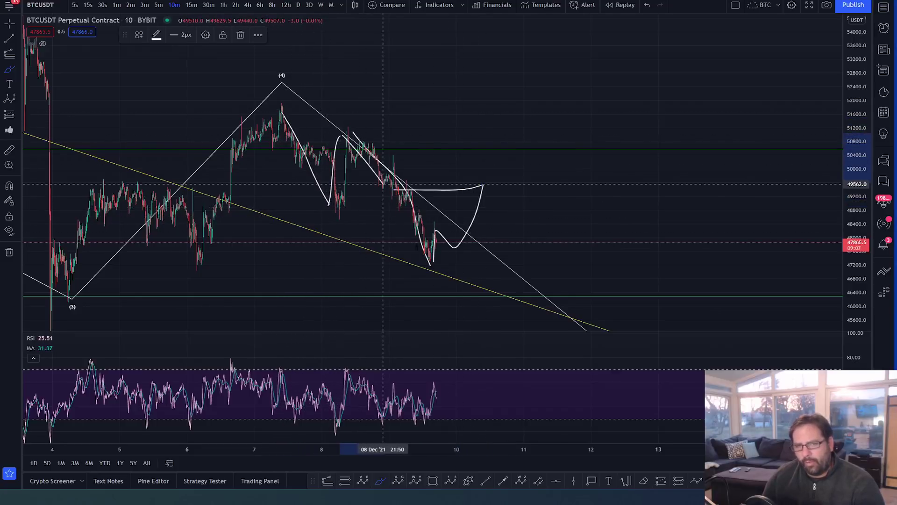
- Undo the remaining brush sketches, then pan and compress the price scale to show lower levels
scroll(481, 176, "down", 3)
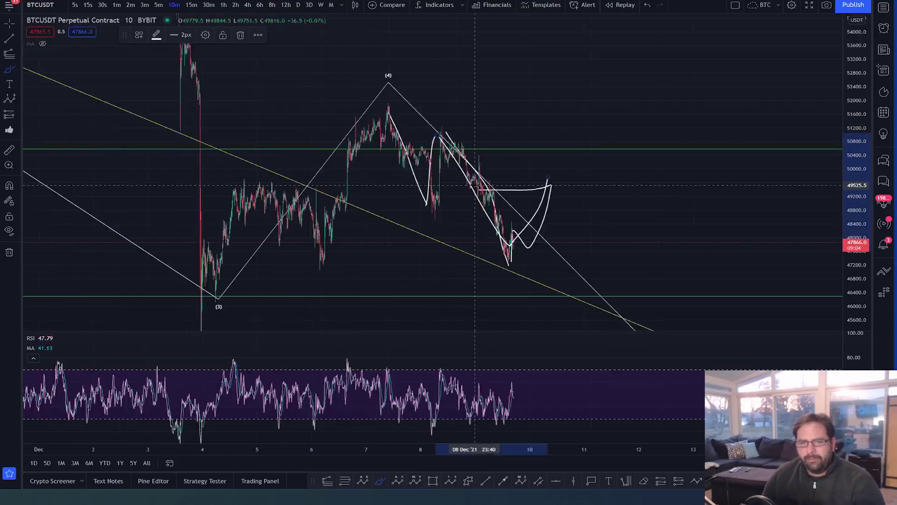
key("ctrl+z")
key("ctrl+z")
key("ctrl+z")
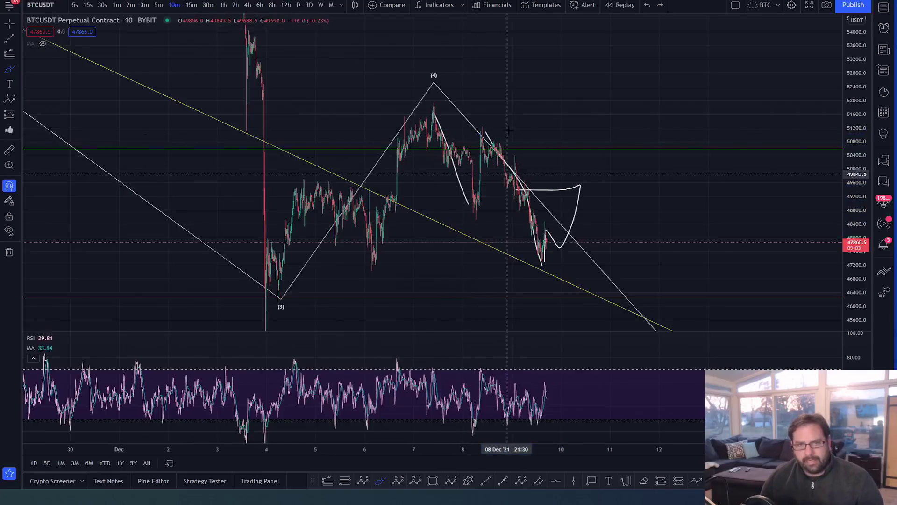
left_click_drag(548, 126, 502, 41)
left_click_drag(856, 94, 856, 157)
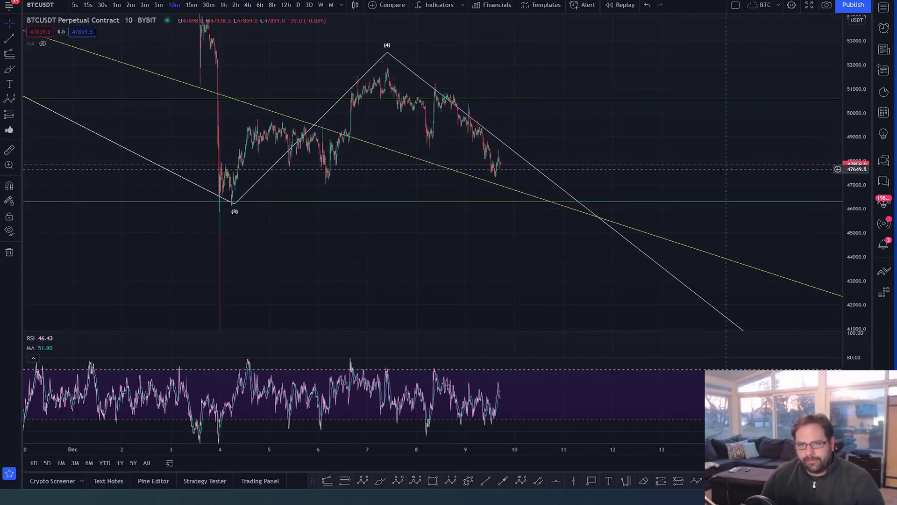
scroll(661, 197, "down", 2)
left_click_drag(660, 196, 603, 140)
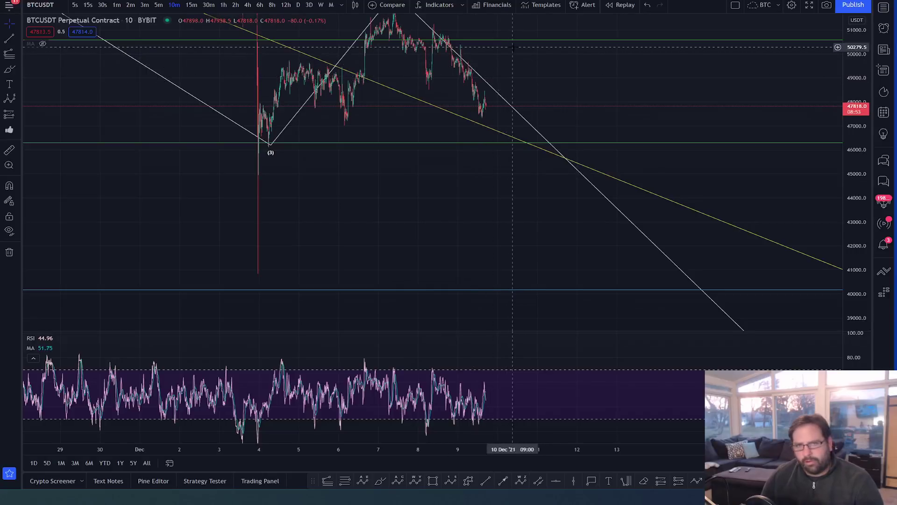
scroll(627, 277, "down", 2)
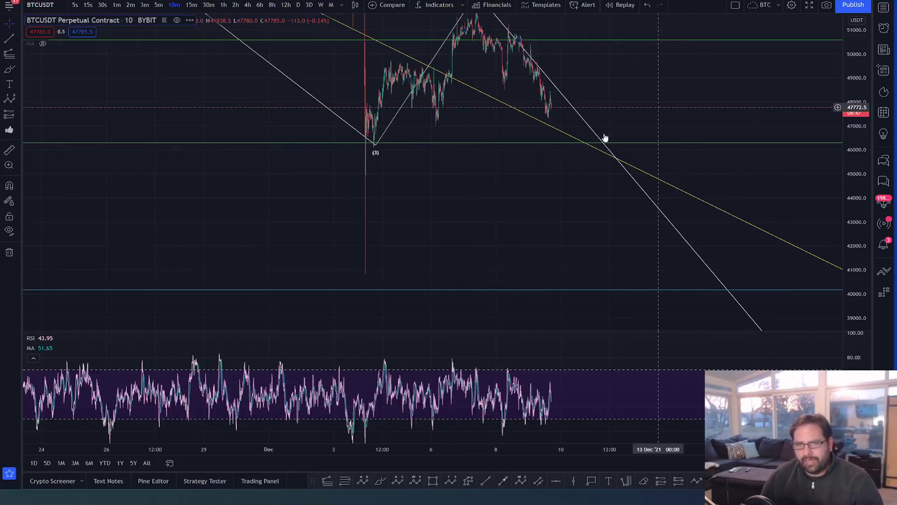
- Brush a stroke along BTC's recent fall from near wave (4) to the lower trendline around 47200
left_click_drag(526, 181, 380, 240)
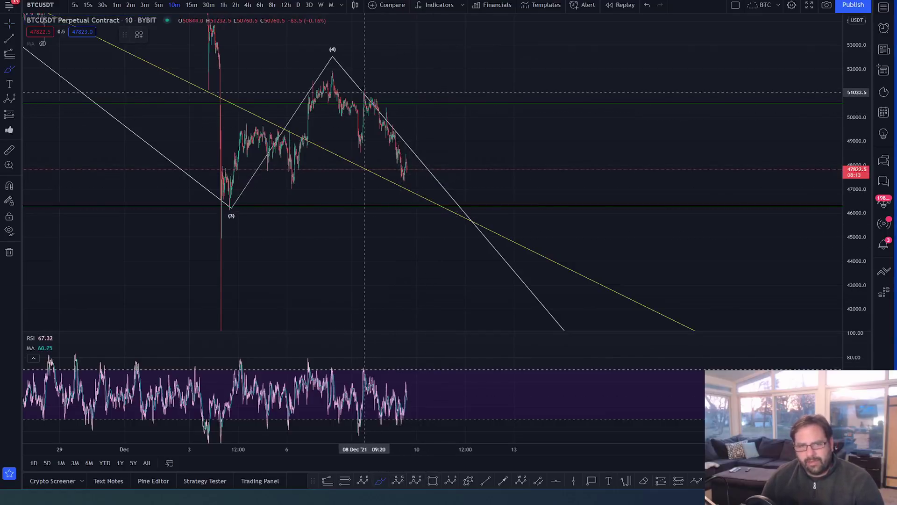
mouse_move(362, 93)
left_mouse_down()
mouse_move(395, 166)
mouse_move(405, 159)
left_mouse_up()
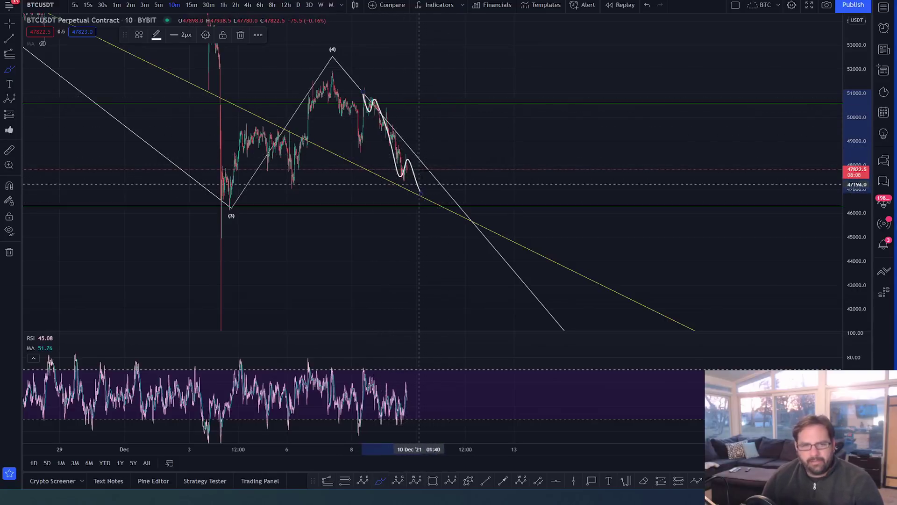
- Underline the lows near the (3) label and sketch projections toward 42000, undoing the extra strokes
mouse_move(286, 193)
left_mouse_down()
mouse_move(260, 185)
mouse_move(221, 202)
left_mouse_up()
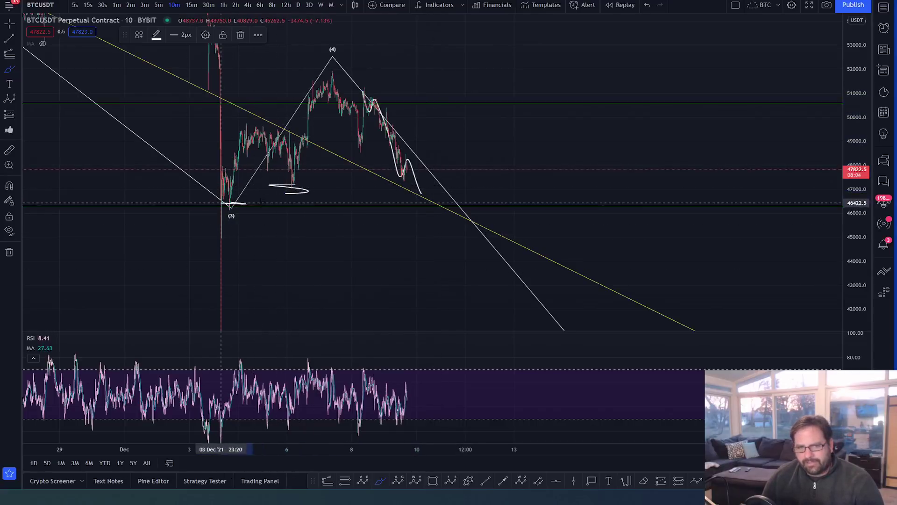
mouse_move(420, 190)
left_mouse_down()
mouse_move(421, 200)
mouse_move(427, 152)
mouse_move(437, 167)
mouse_move(453, 131)
mouse_move(516, 306)
mouse_move(544, 300)
left_mouse_up()
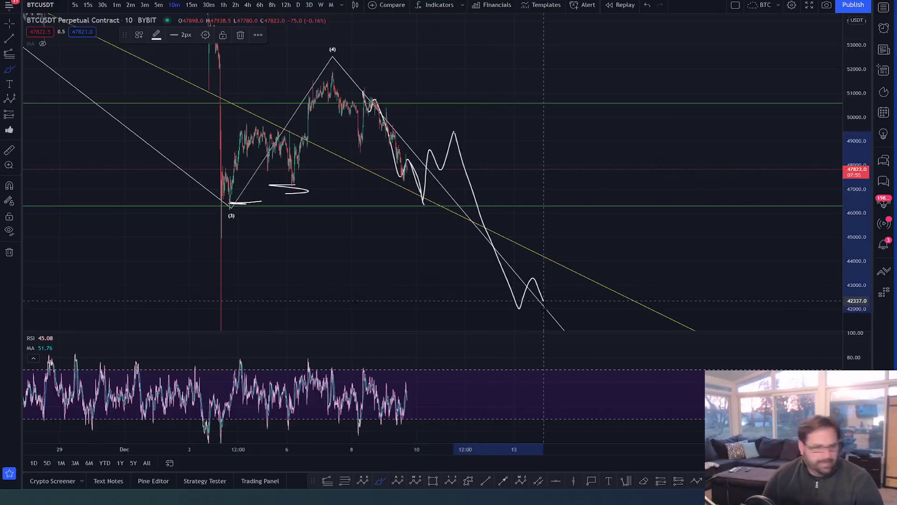
left_click_drag(213, 47, 241, 189)
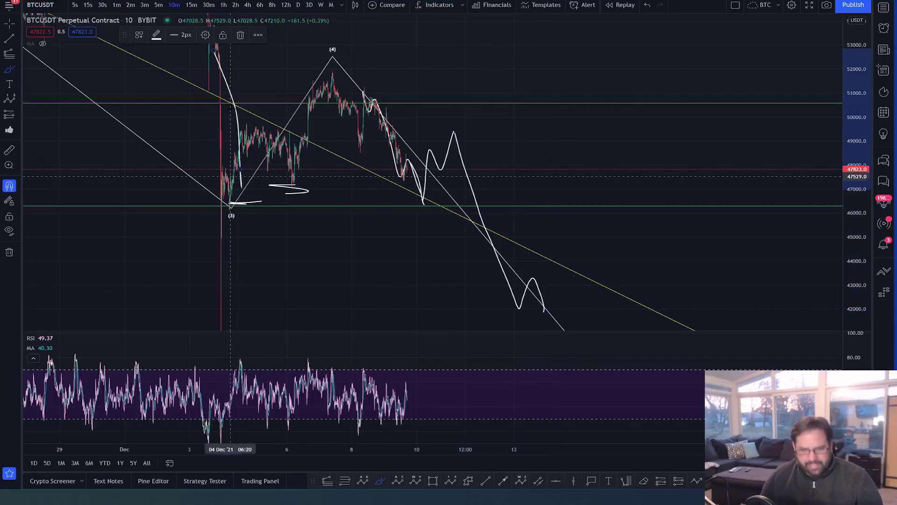
key("ctrl+z")
key("ctrl+z")
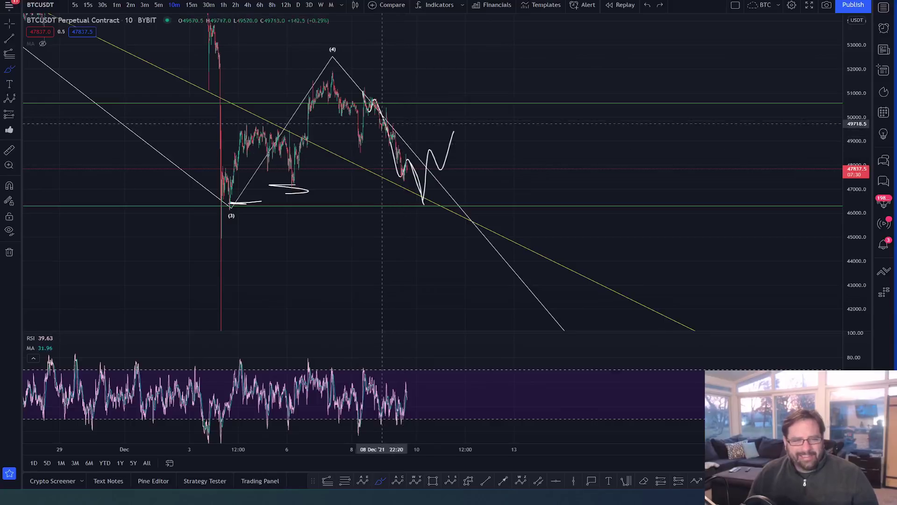
- Delete the wiggle stroke along the decline and the small leftover stroke, selecting the remaining projection
left_click(381, 114)
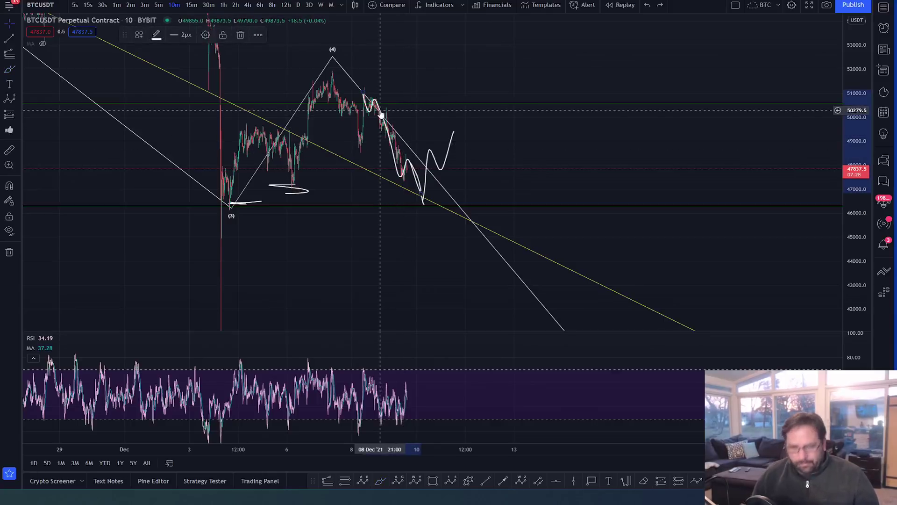
key("Delete")
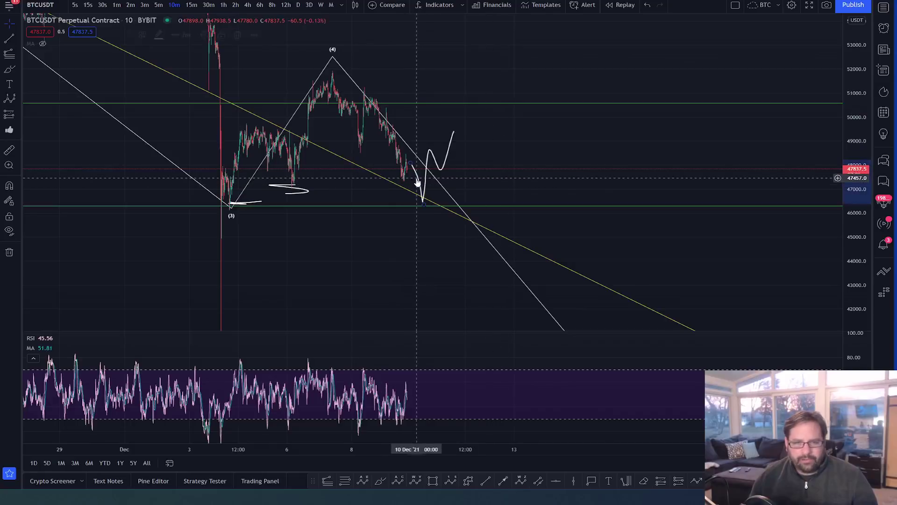
key("Delete")
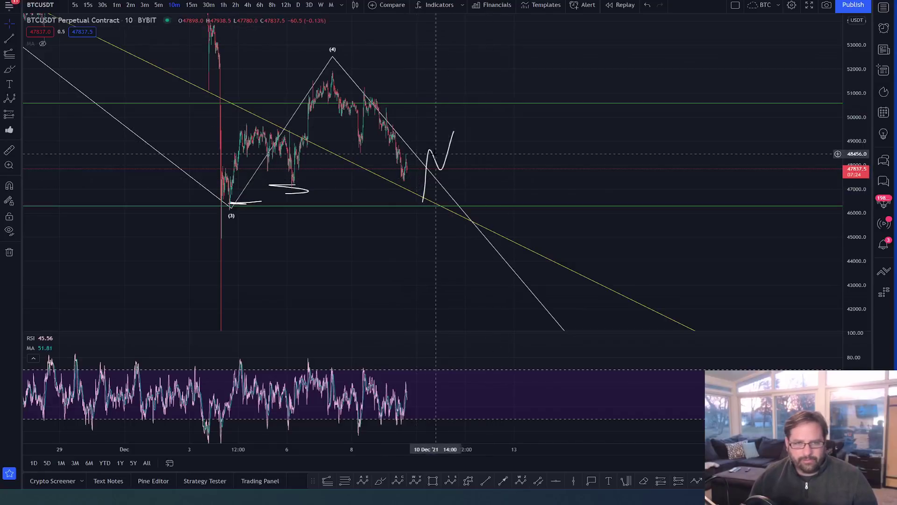
left_click(432, 158)
- Replace the old BTC projection with a new stroke rising from the last candles through a peak and pullback
key("Delete")
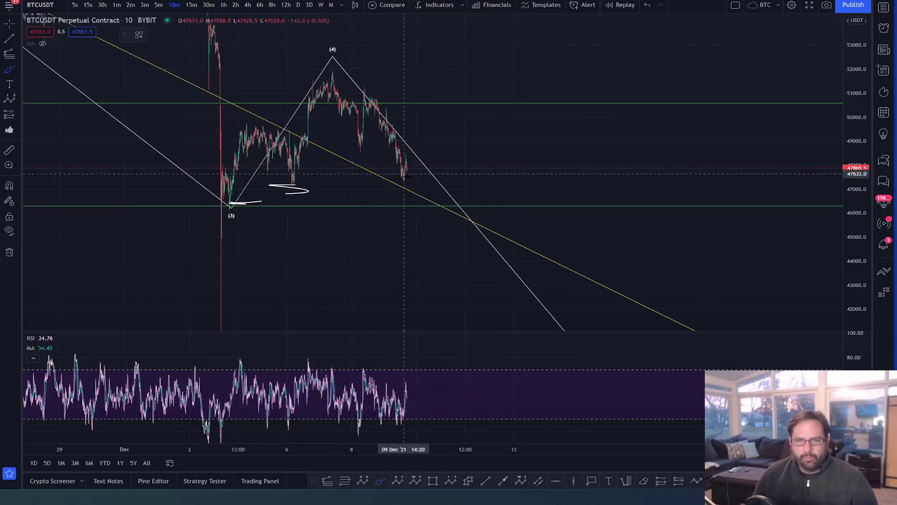
mouse_move(406, 160)
left_mouse_down()
mouse_move(417, 189)
mouse_move(427, 150)
mouse_move(440, 167)
mouse_move(450, 126)
left_mouse_up()
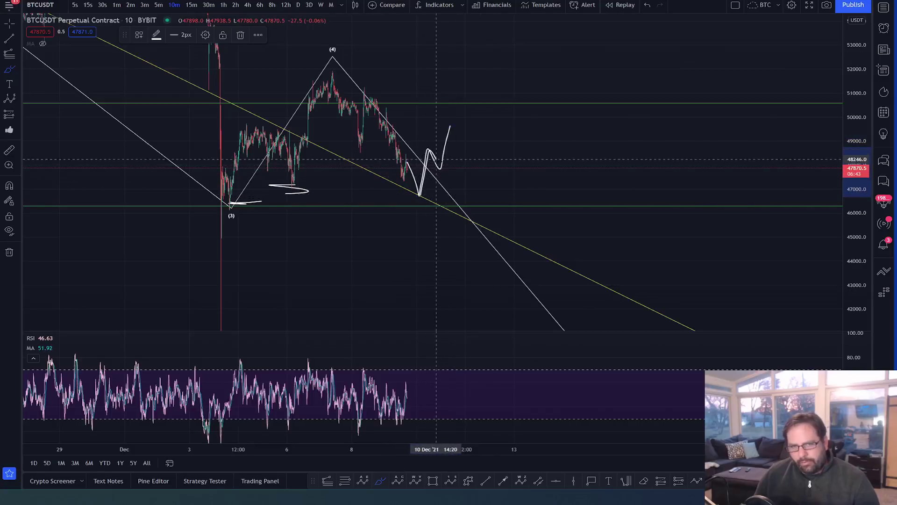
mouse_move(441, 169)
left_mouse_down()
mouse_move(452, 125)
mouse_move(492, 231)
mouse_move(497, 210)
left_mouse_up()
left_click_drag(498, 242, 498, 240)
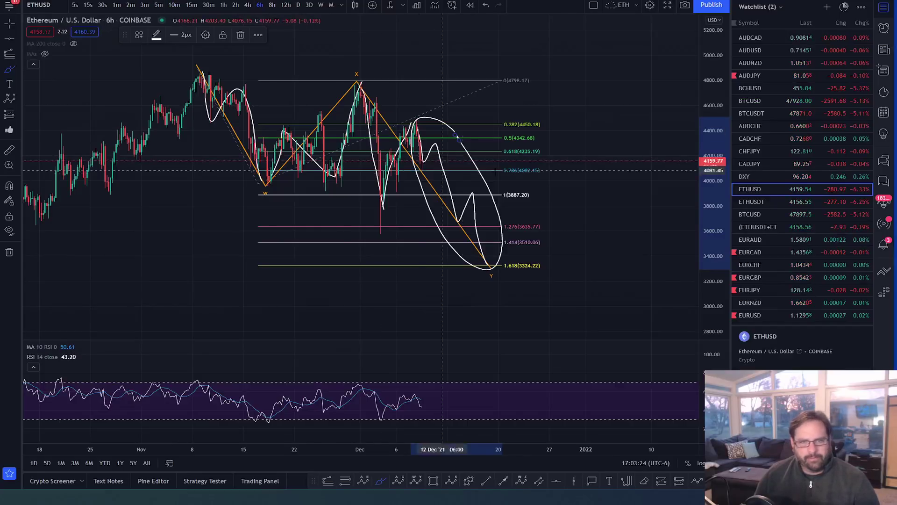
- Clear all ETH drawings, switch to 5-minute candles and place wave point (0) at the Dec 8 peak
right_click(559, 95)
left_click(601, 268)
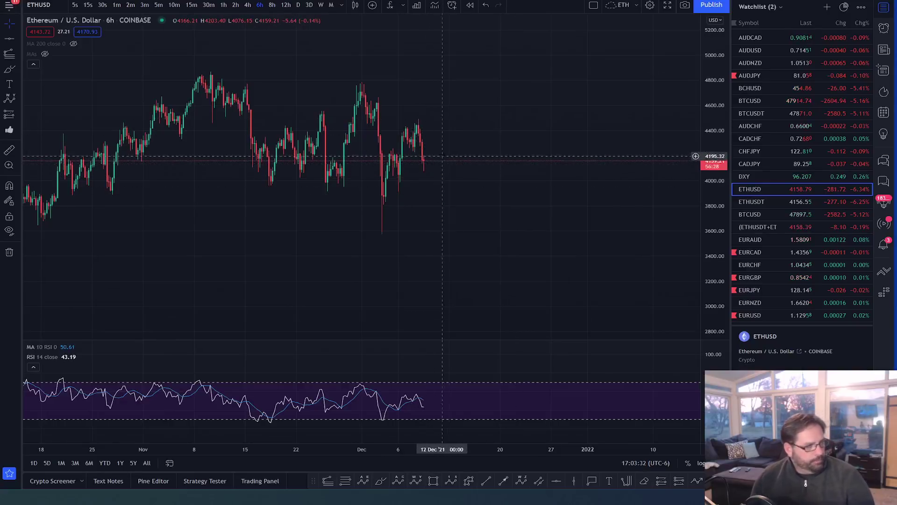
left_click(159, 5)
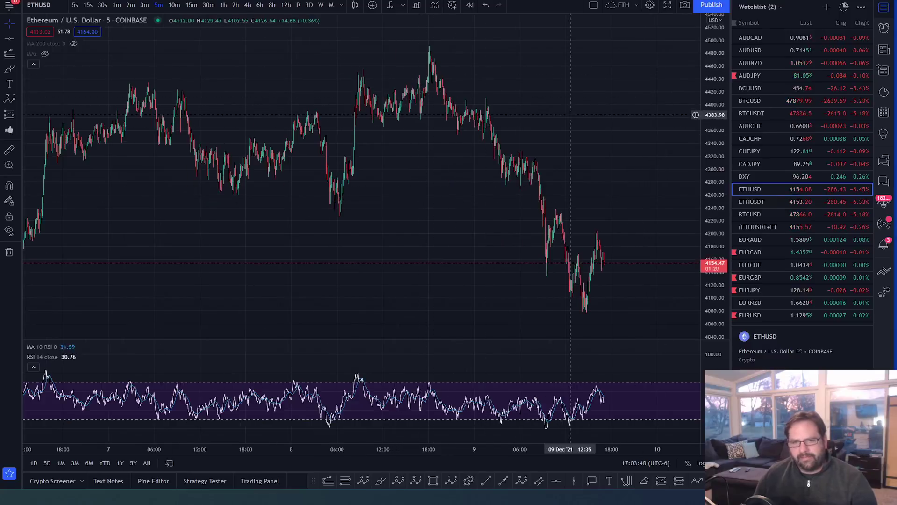
left_click_drag(570, 96, 516, 109)
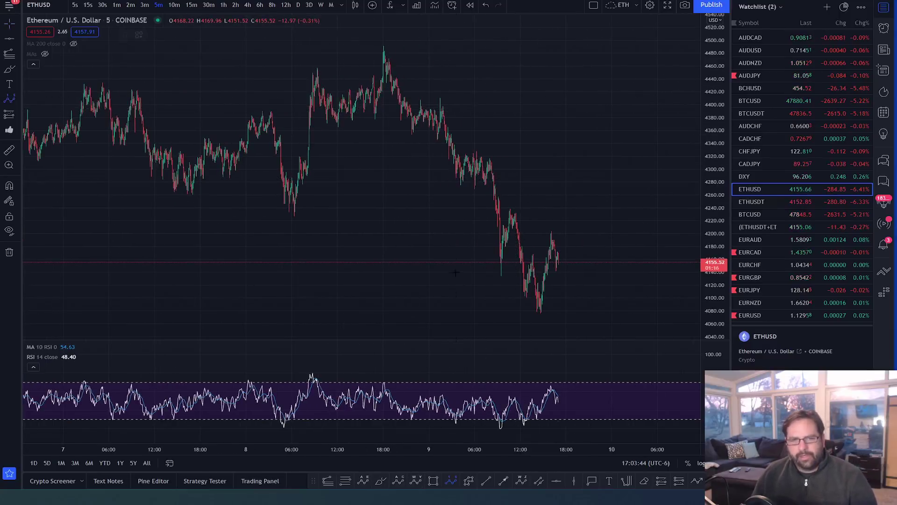
left_click(375, 52)
- Place Elliott points (1)–(5) at 4348.72, 4410.75, 4133.88, 4234.44 and 4073.81
left_click(410, 138)
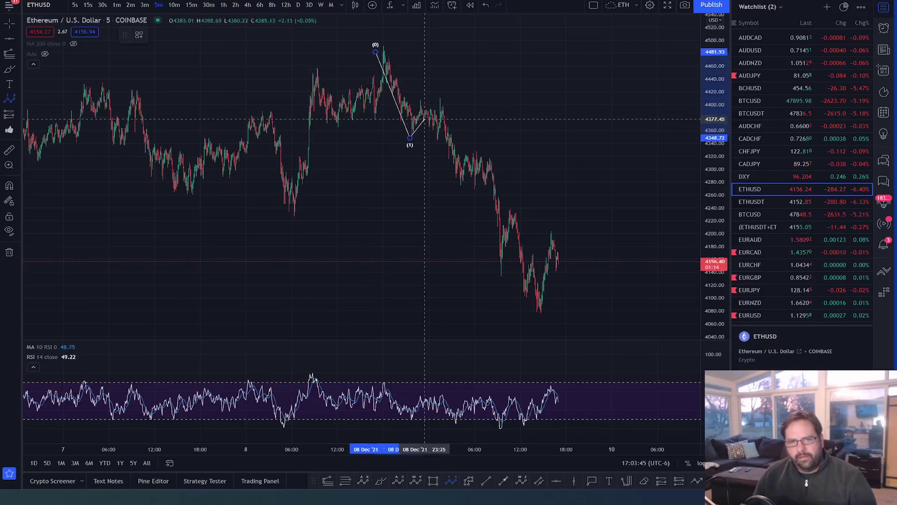
left_click(437, 98)
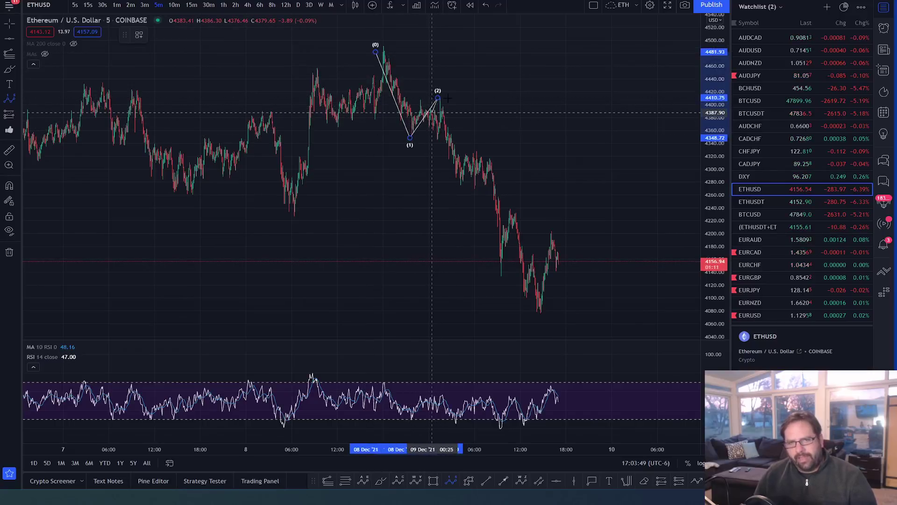
left_click(437, 98)
left_click(499, 276)
left_click(510, 211)
left_click(544, 314)
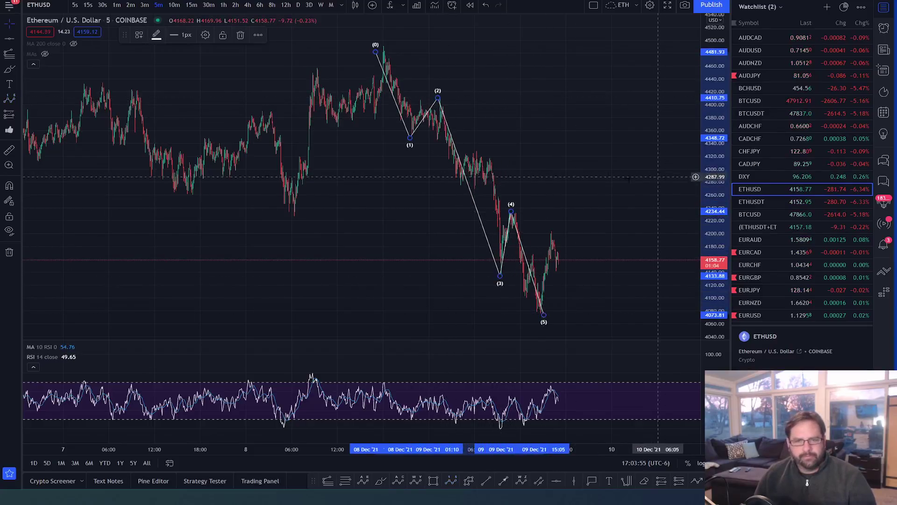
scroll(568, 168, "up", 2)
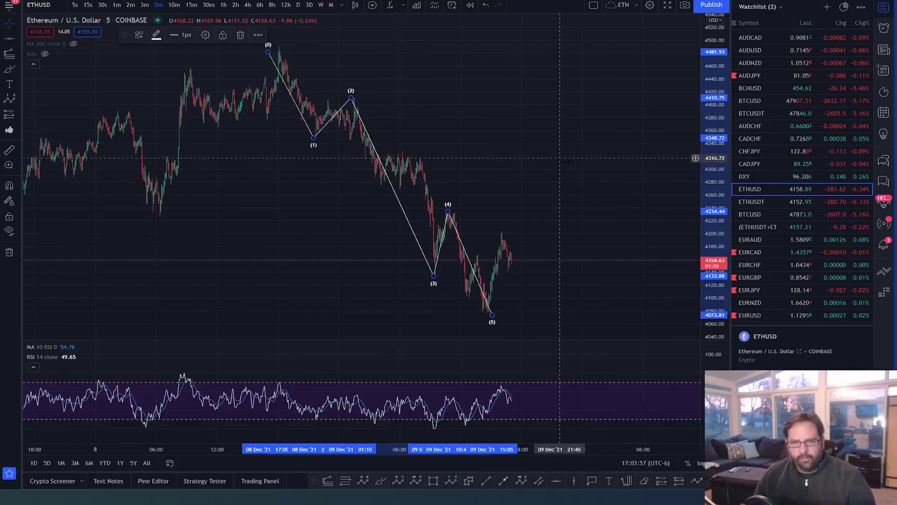
scroll(568, 161, "up", 1)
- With the Brush, sketch several rising rebound strokes up from the wave 5 low
left_click(380, 480)
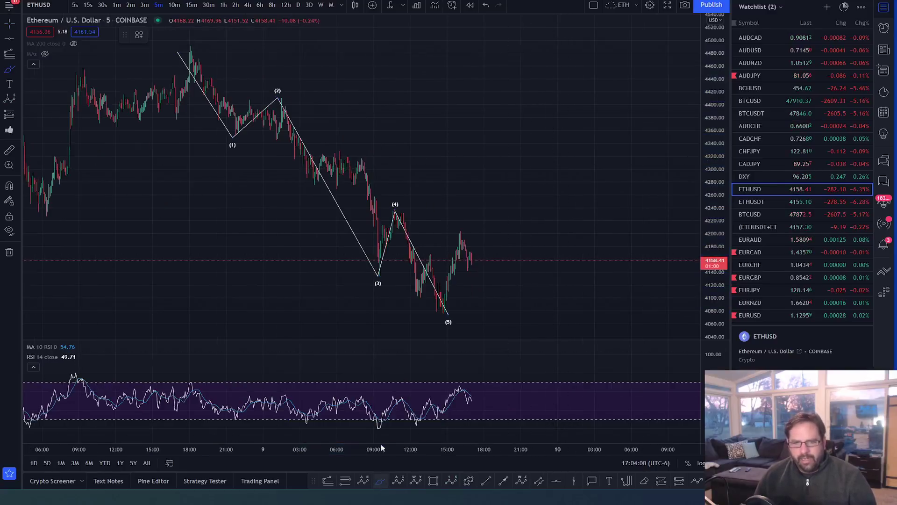
left_click_drag(443, 311, 477, 208)
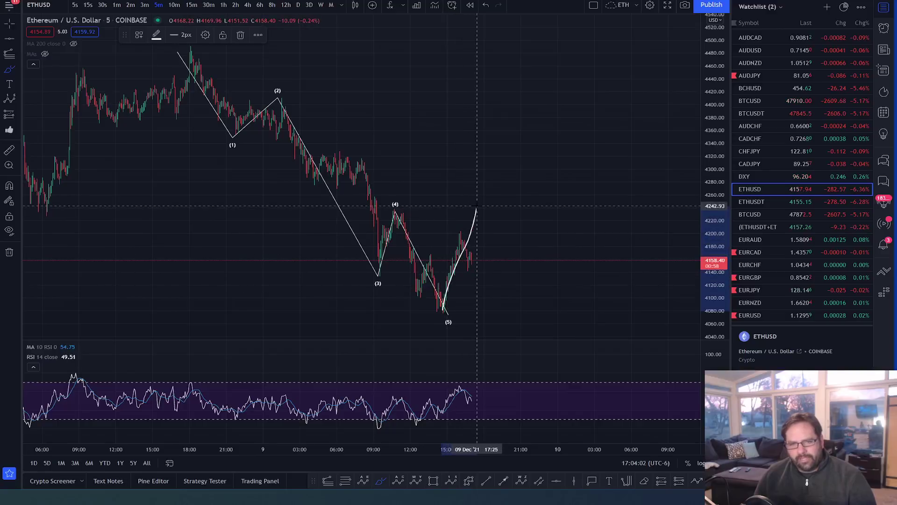
left_click_drag(473, 257, 486, 196)
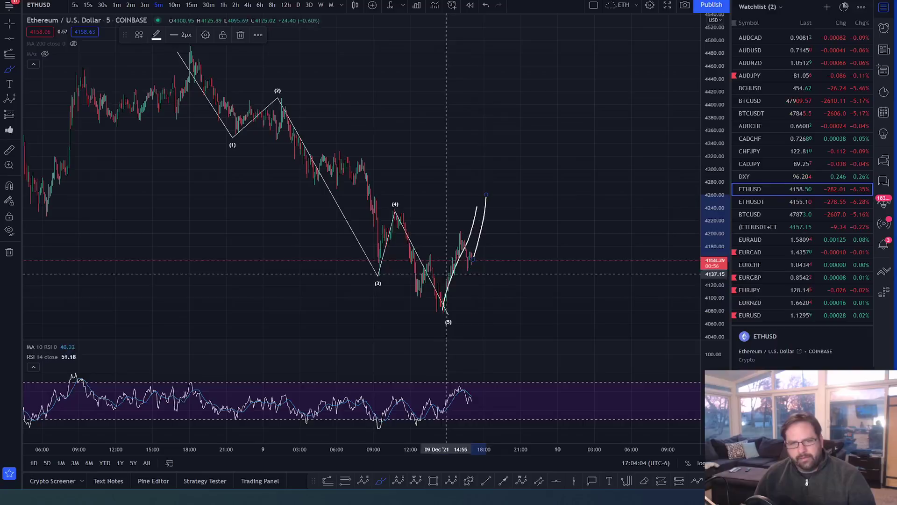
mouse_move(459, 243)
left_mouse_down()
mouse_move(473, 269)
mouse_move(492, 215)
left_mouse_up()
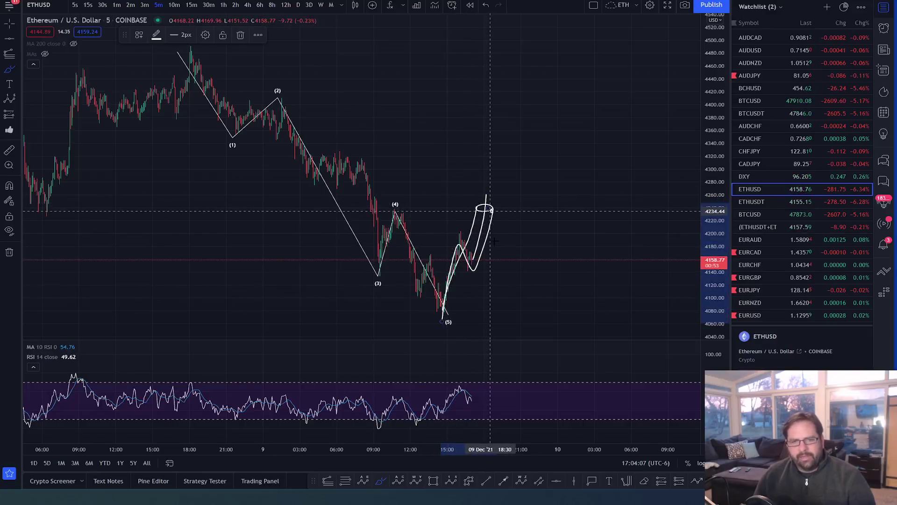
- Sketch pullback and up-then-down projected paths, then bring up the chart's drawing options
left_click_drag(490, 211, 511, 251)
mouse_move(540, 253)
left_mouse_down()
mouse_move(552, 271)
mouse_move(584, 209)
mouse_move(606, 131)
left_mouse_up()
mouse_move(453, 306)
left_mouse_down()
mouse_move(484, 211)
mouse_move(540, 267)
mouse_move(584, 210)
mouse_move(606, 132)
left_mouse_up()
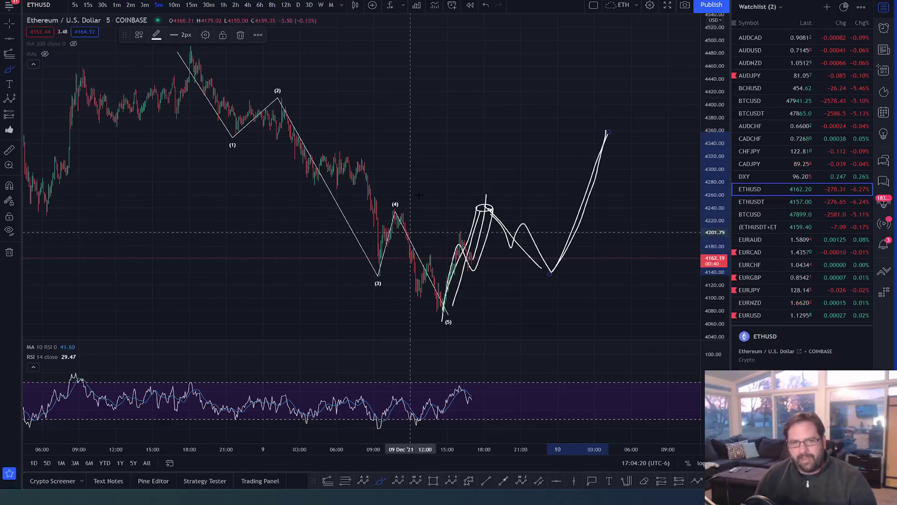
scroll(404, 250, "down", 2)
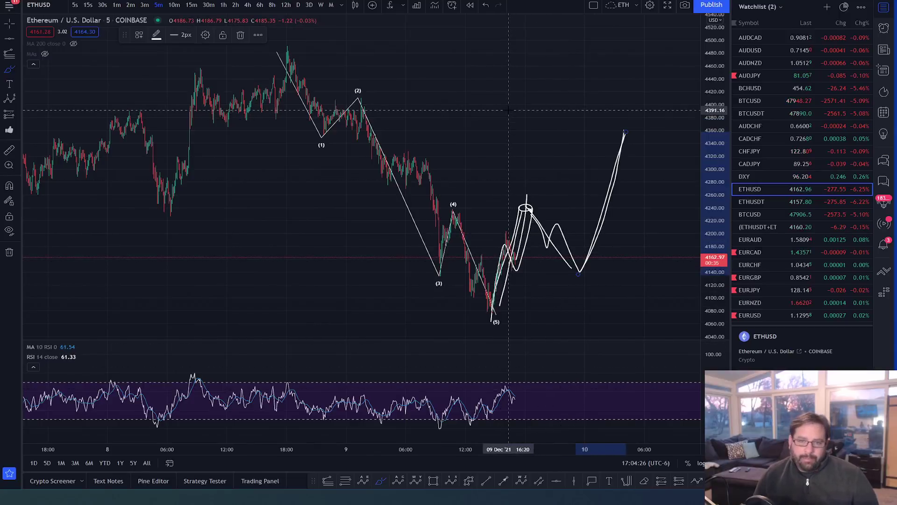
right_click(501, 122)
left_click(538, 295)
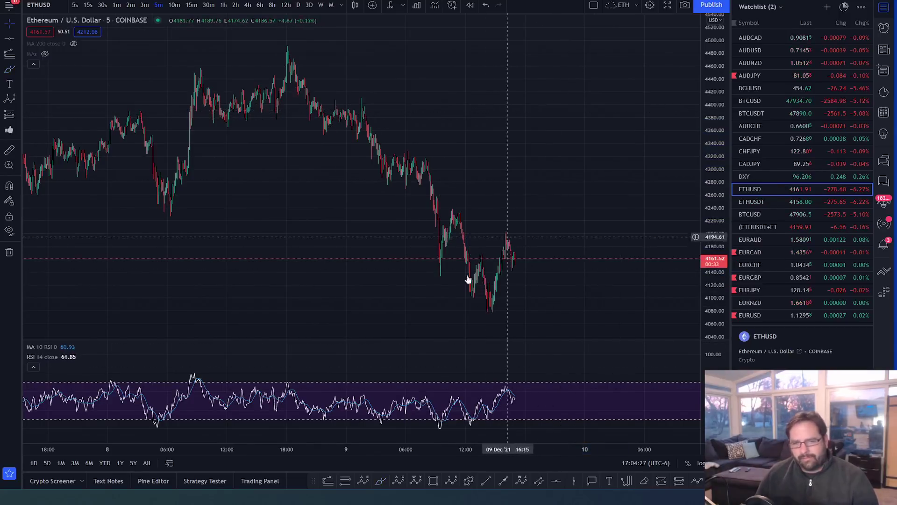
scroll(612, 146, "down", 5)
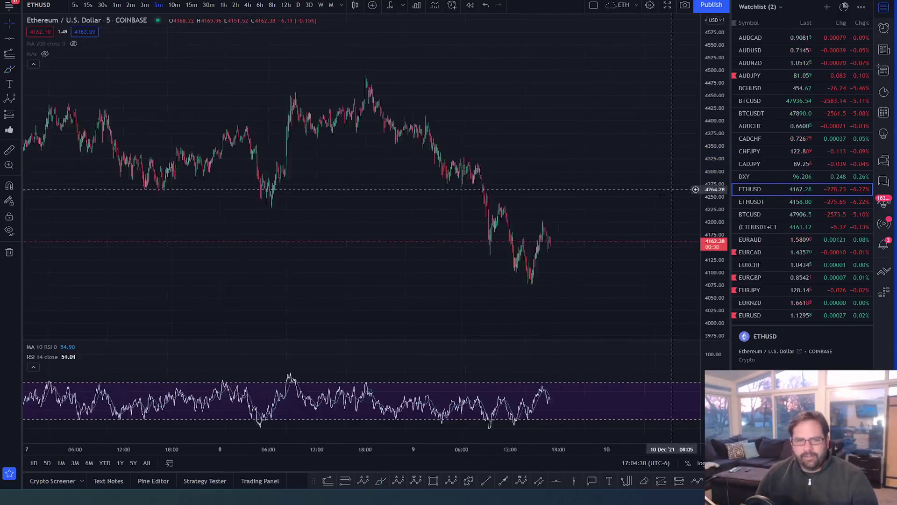
left_click_drag(612, 147, 548, 66)
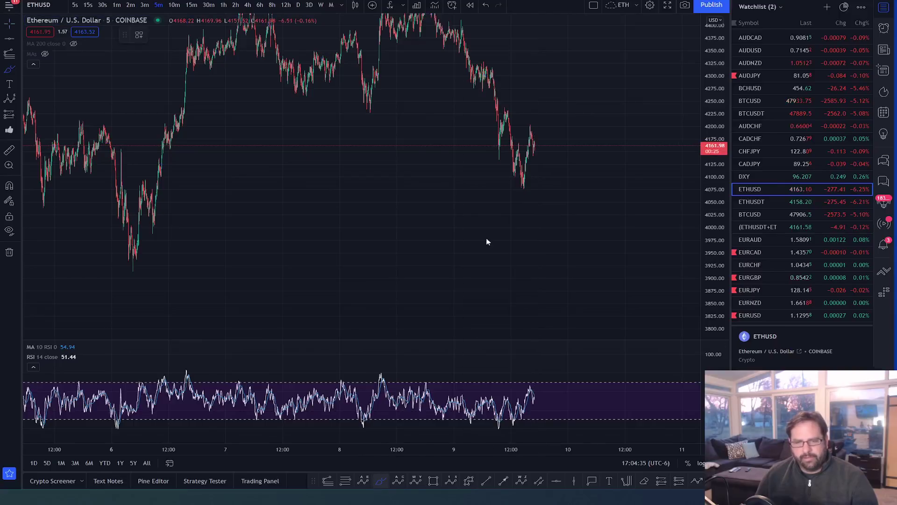
mouse_move(530, 152)
left_mouse_down()
mouse_move(542, 125)
mouse_move(550, 215)
left_mouse_up()
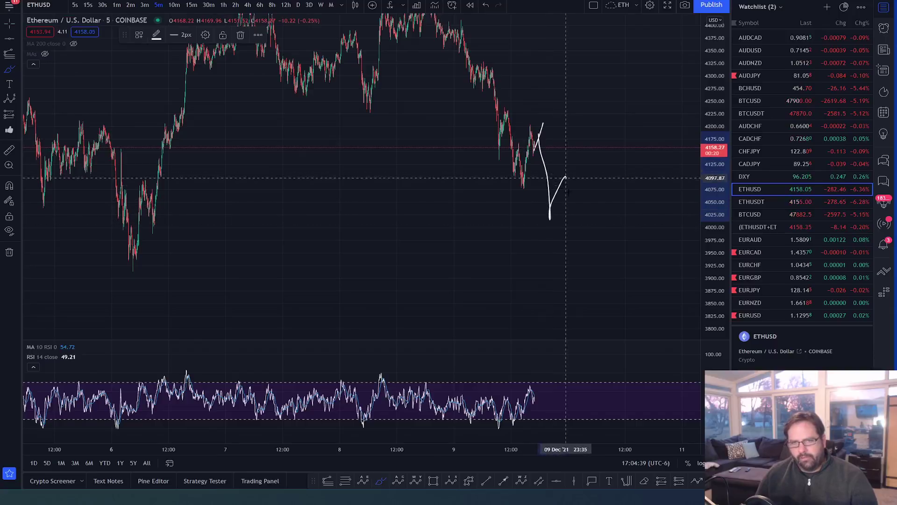
left_click_drag(566, 174, 573, 244)
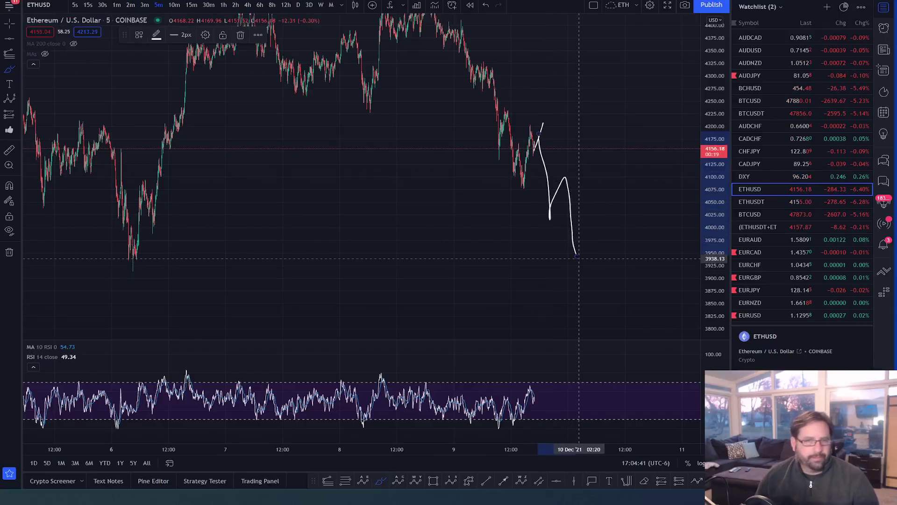
mouse_move(548, 258)
left_mouse_down()
mouse_move(582, 254)
mouse_move(608, 114)
mouse_move(651, 170)
mouse_move(680, 61)
left_mouse_up()
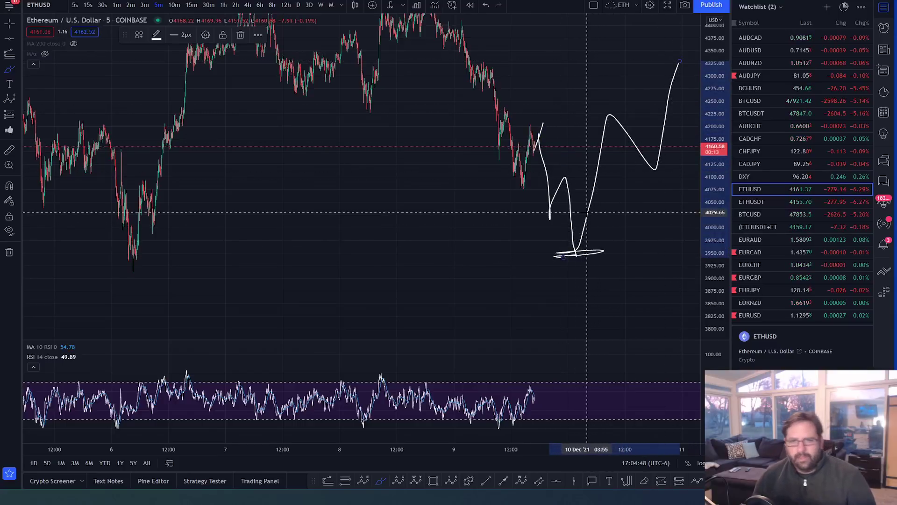
mouse_move(575, 161)
left_mouse_down()
mouse_move(544, 109)
mouse_move(530, 187)
mouse_move(567, 264)
mouse_move(582, 173)
left_mouse_up()
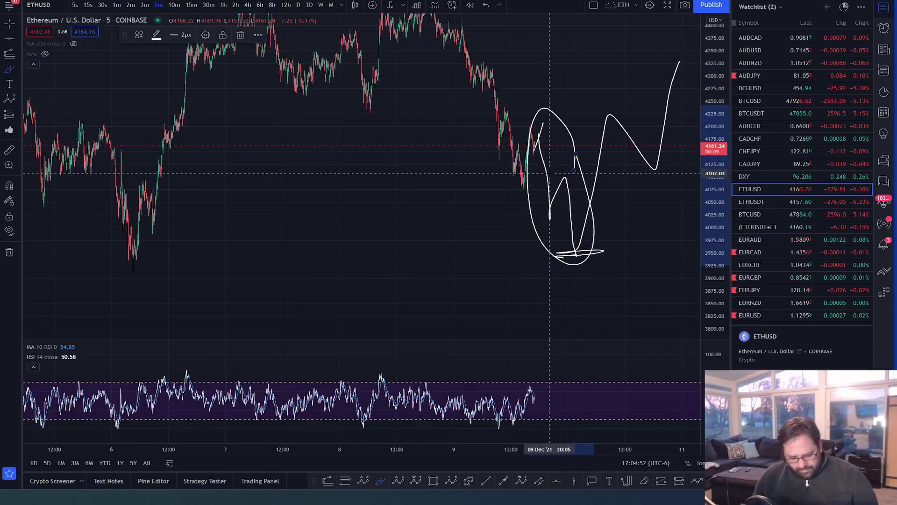
key("ctrl+z")
key("ctrl+z")
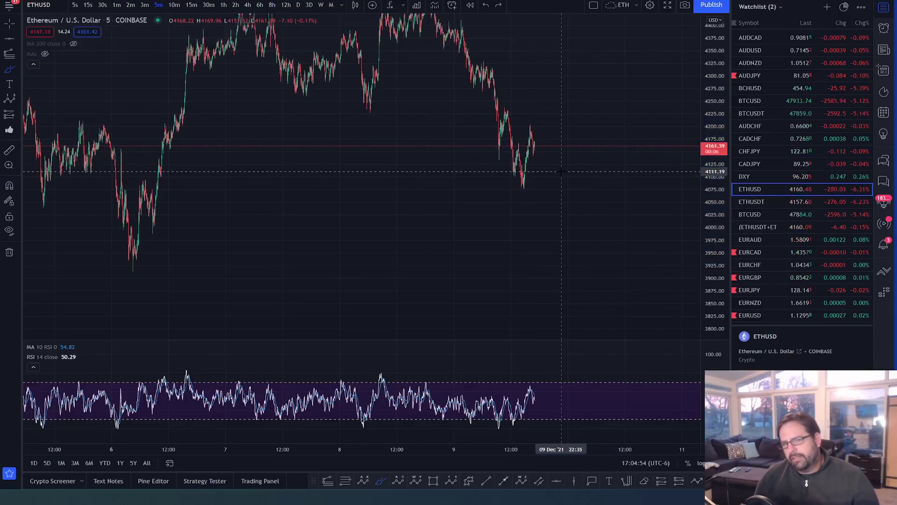
- Draw a falling line over recent ETH price highs and a rising line over the RSI highs, discarding the extra projection
key("Escape")
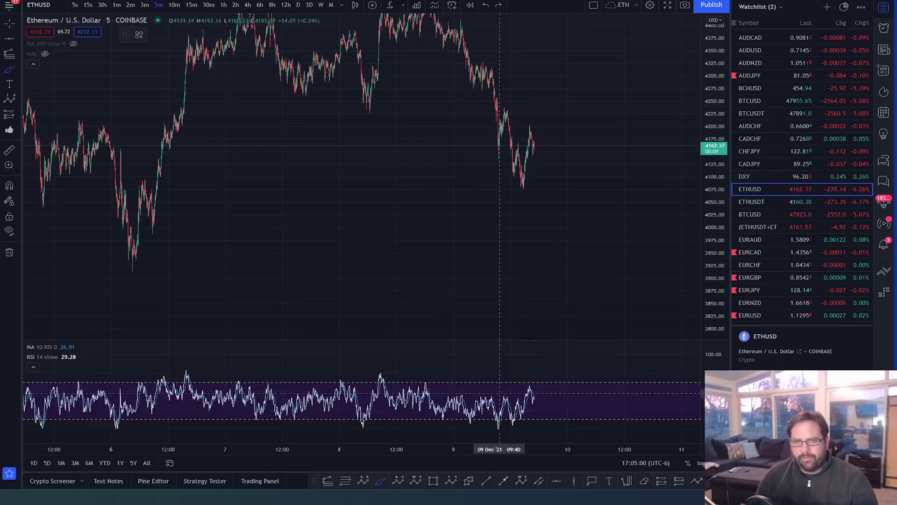
left_click_drag(505, 100, 537, 131)
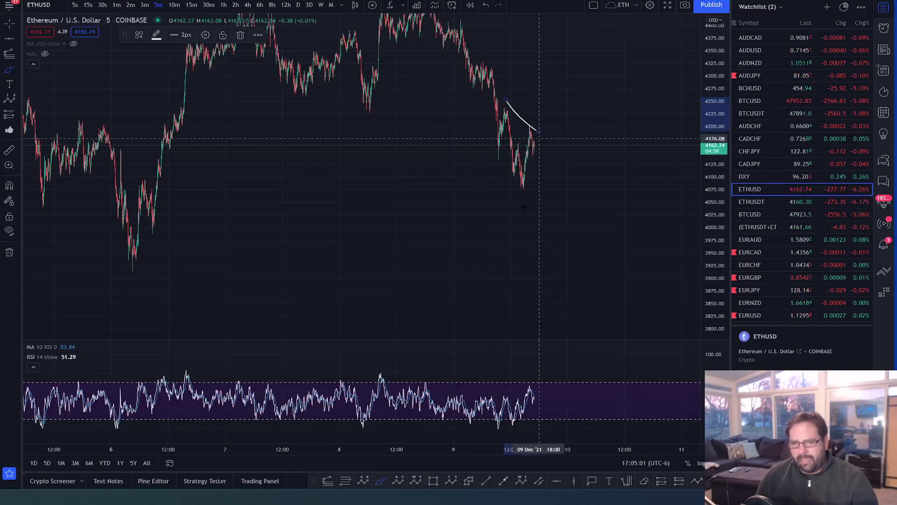
left_click_drag(494, 399, 528, 380)
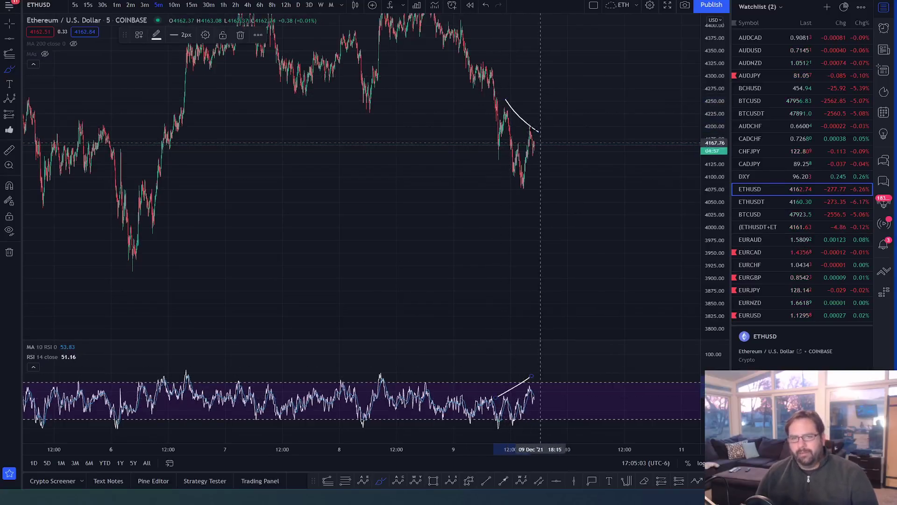
mouse_move(535, 152)
left_mouse_down()
mouse_move(543, 122)
mouse_move(570, 157)
mouse_move(577, 227)
left_mouse_up()
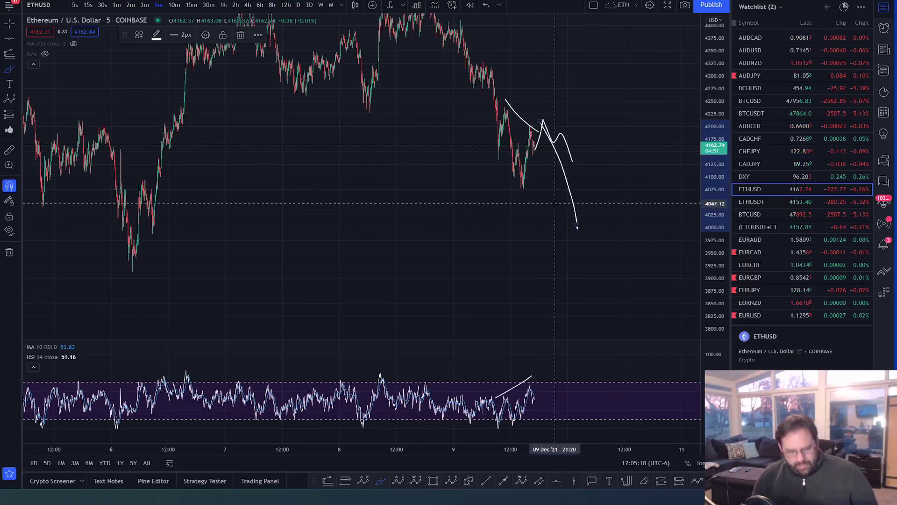
key("ctrl+z")
left_click_drag(710, 87, 710, 112)
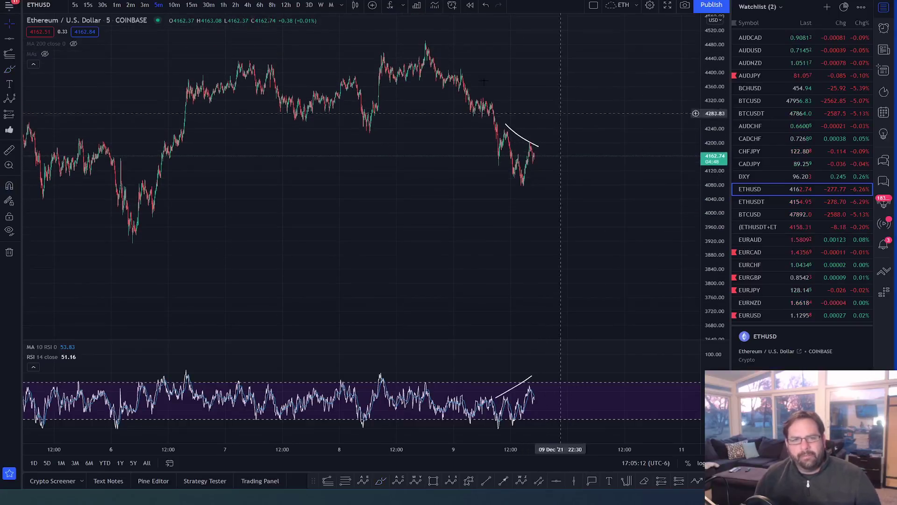
mouse_move(446, 54)
left_mouse_down()
mouse_move(436, 34)
mouse_move(454, 105)
left_mouse_up()
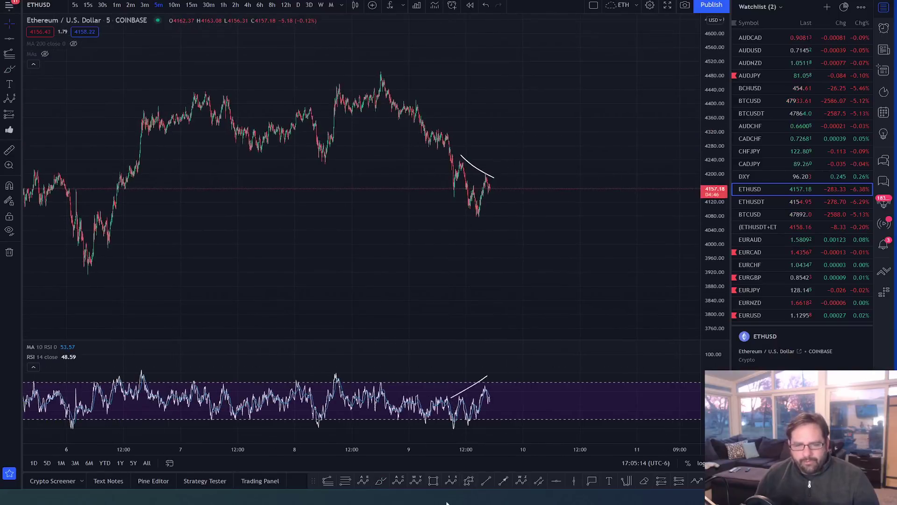
left_click(381, 481)
mouse_move(488, 161)
left_mouse_down()
mouse_move(437, 90)
mouse_move(377, 72)
mouse_move(425, 171)
mouse_move(510, 258)
left_mouse_up()
left_click_drag(516, 184, 489, 146)
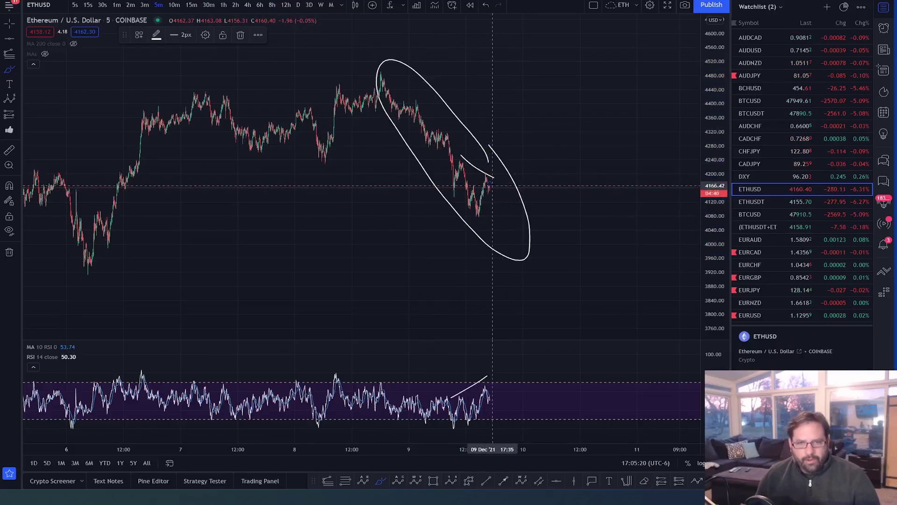
mouse_move(496, 202)
left_mouse_down()
mouse_move(511, 232)
mouse_move(521, 163)
left_mouse_up()
left_click_drag(551, 202, 572, 124)
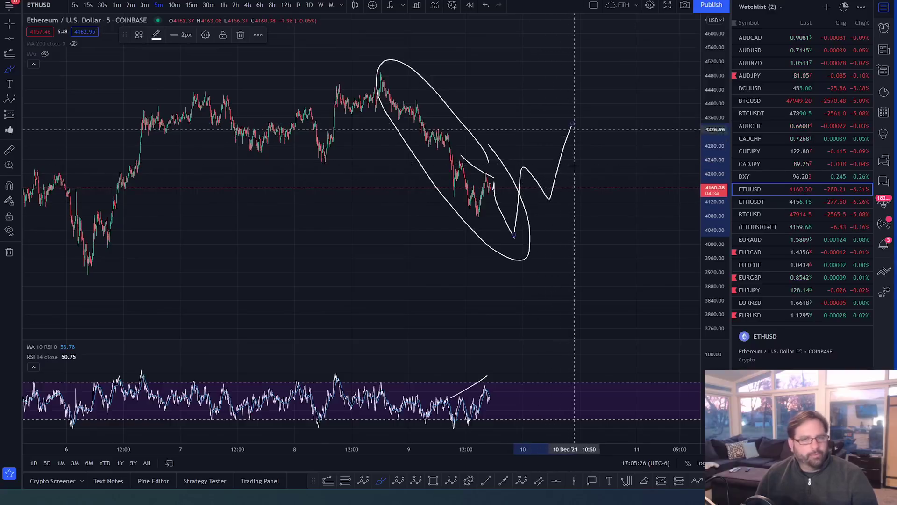
mouse_move(514, 232)
left_mouse_down()
mouse_move(518, 173)
mouse_move(553, 202)
mouse_move(574, 125)
left_mouse_up()
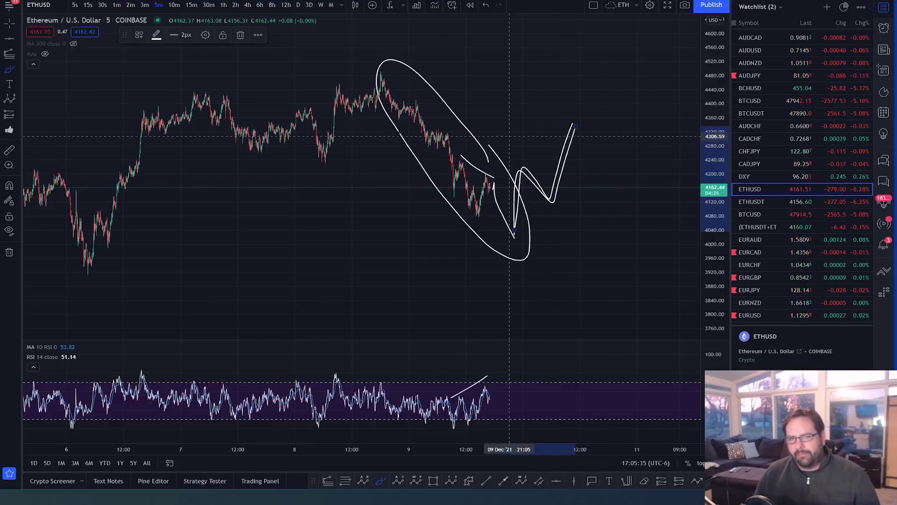
left_click_drag(400, 132, 595, 133)
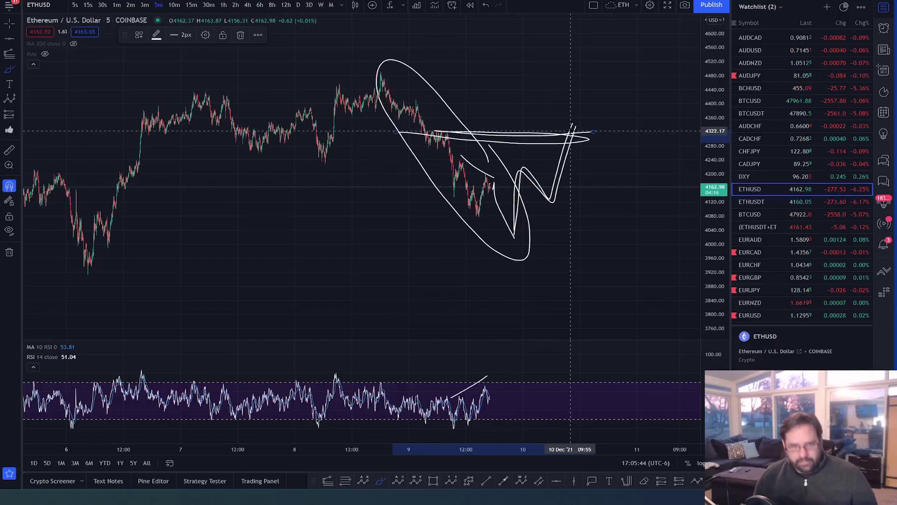
key("ctrl+z")
key("ctrl+z")
key("ctrl+z")
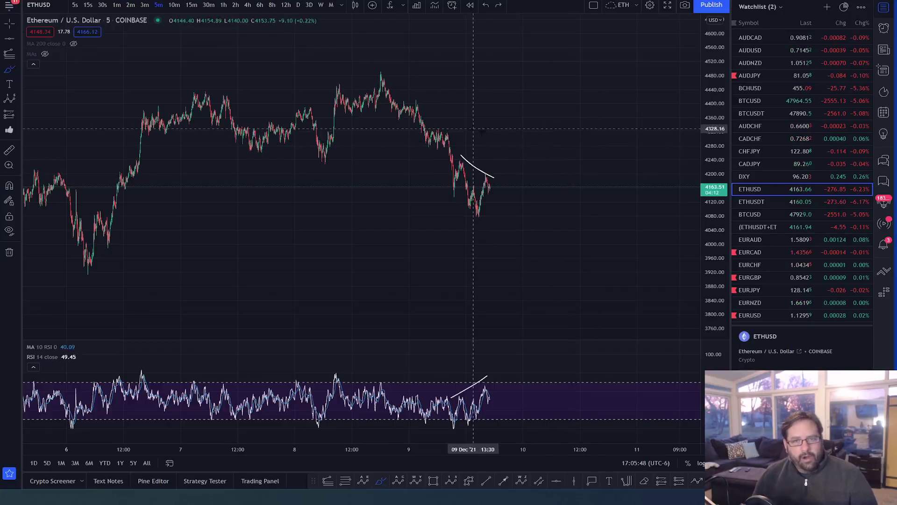
- Brush two horizontal levels near 4320 and a rise-and-fall path below them, then widen the view
left_click_drag(450, 136, 590, 140)
left_click_drag(422, 122, 561, 124)
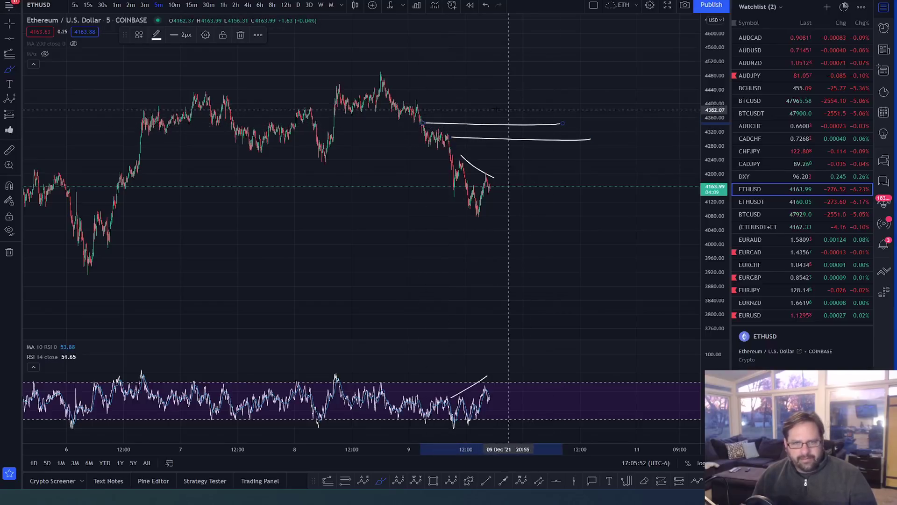
mouse_move(473, 215)
left_mouse_down()
mouse_move(493, 169)
mouse_move(508, 194)
mouse_move(533, 131)
mouse_move(609, 272)
mouse_move(581, 245)
left_mouse_up()
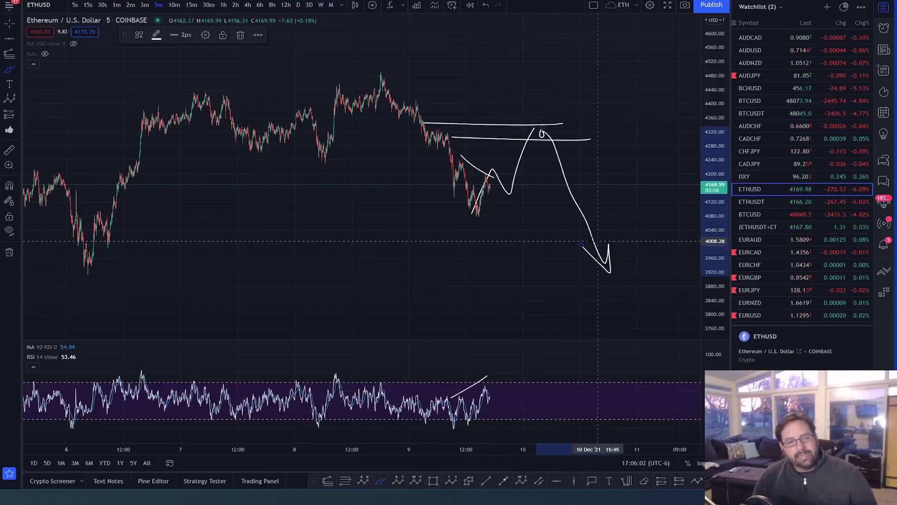
scroll(602, 242, "down", 3)
left_click_drag(706, 122, 705, 202)
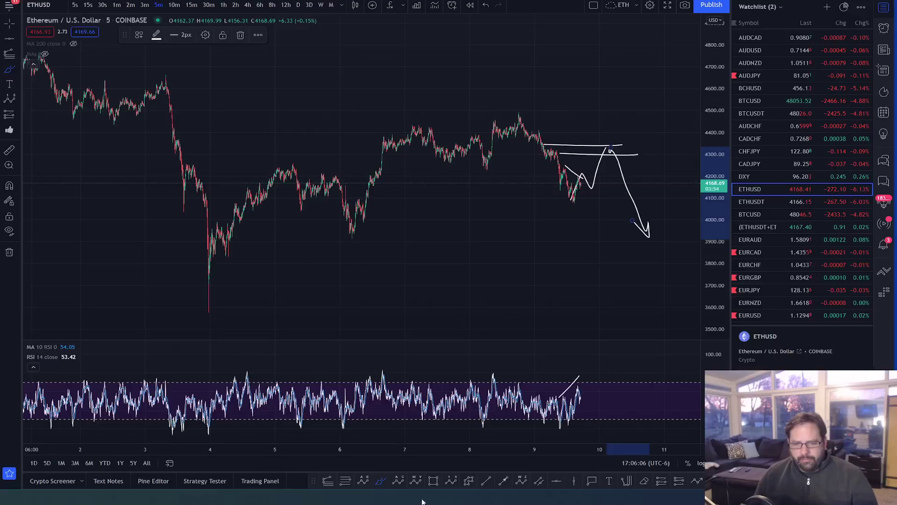
- Draw a yellow 0-A-B-C correction from the December 3 low to the December 8 peak
left_click(416, 484)
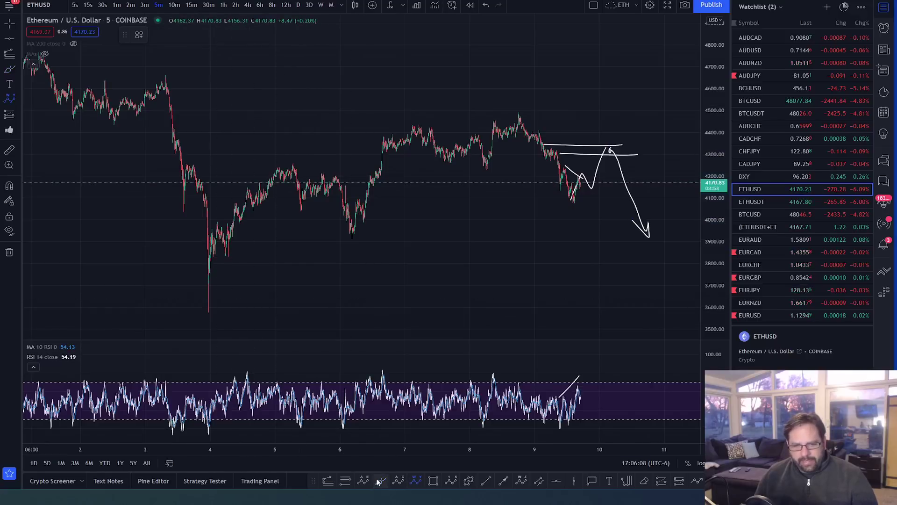
left_click(199, 312)
left_click(279, 161)
left_click(348, 244)
left_click(519, 111)
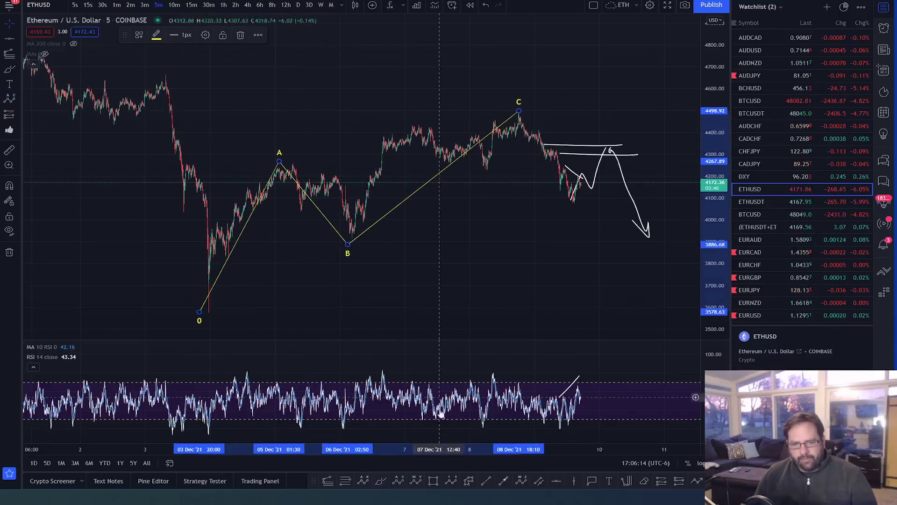
- Add a white (1)–(5) impulse wave from point B up to point C, with (4) near 4219
left_click(449, 480)
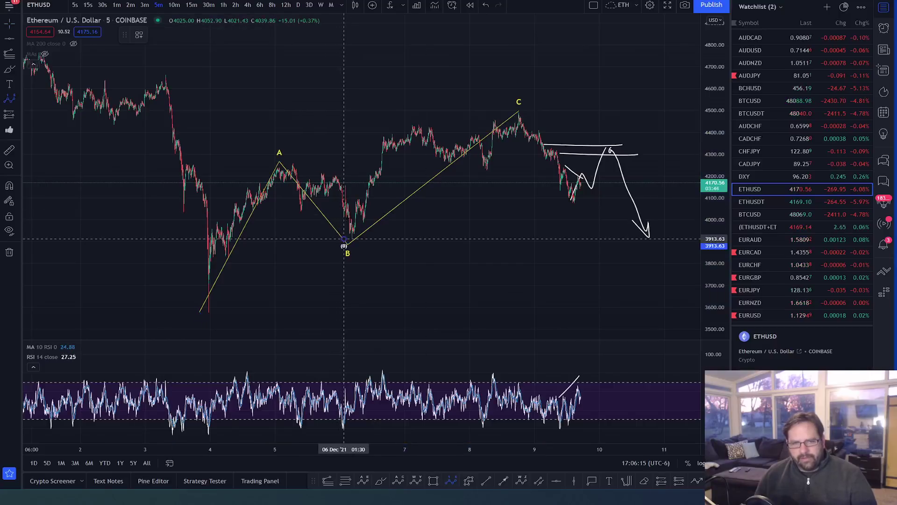
left_click(354, 196)
left_click(367, 221)
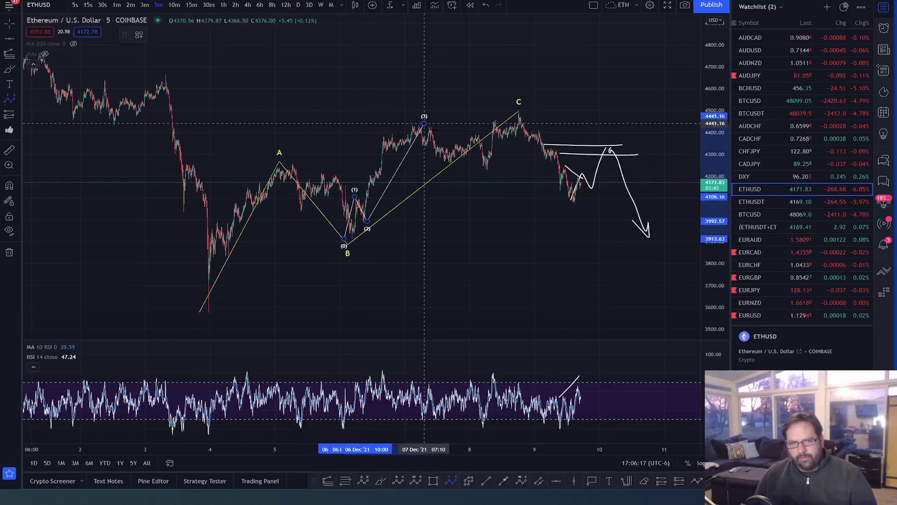
left_click(424, 124)
left_click(479, 172)
left_click(518, 110)
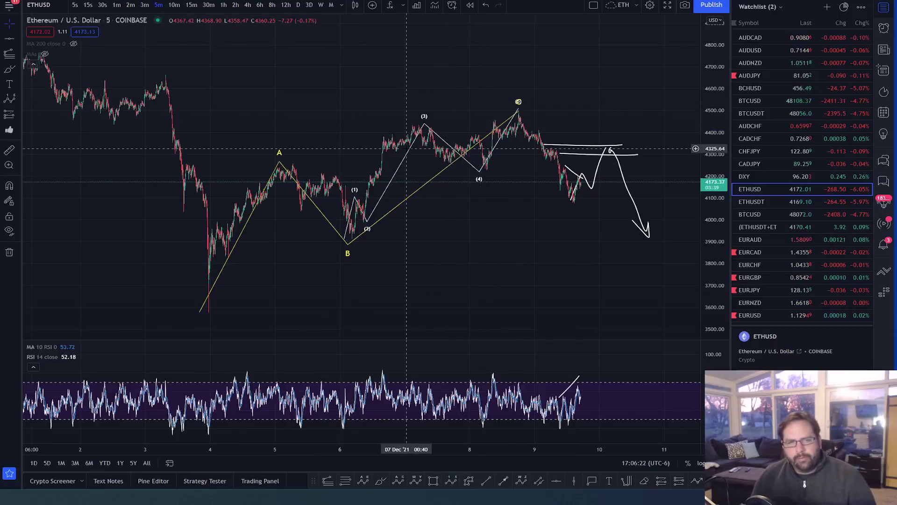
left_click(295, 187)
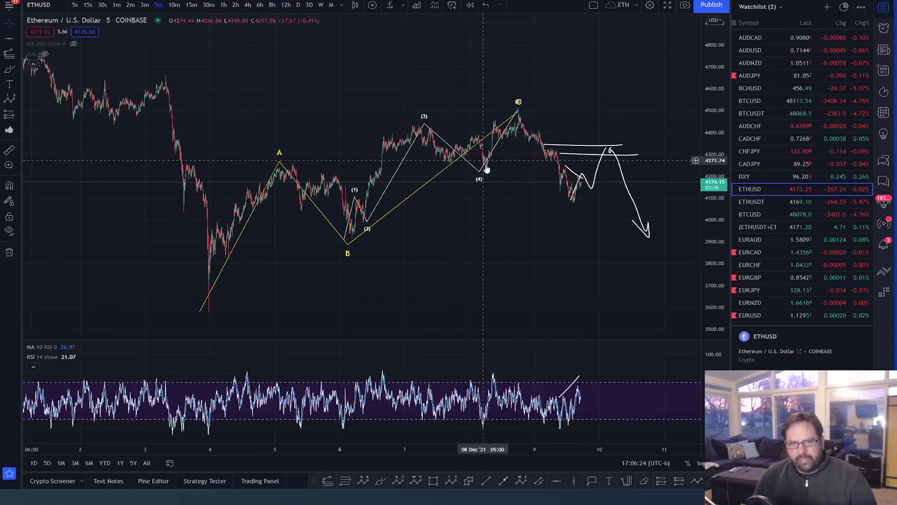
left_click(590, 84)
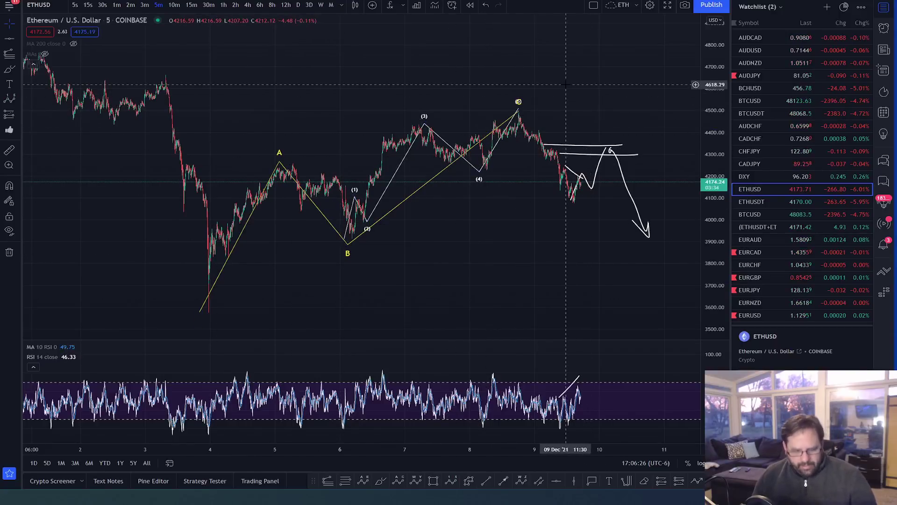
scroll(563, 77, "right", 5)
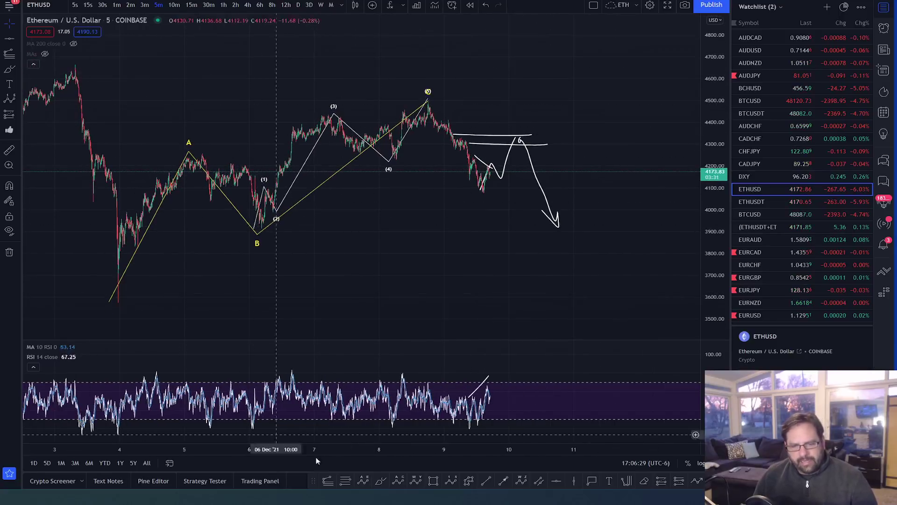
- Draw a (0)–(5) impulse wave through the A high, B low, December 7 high and December 8 dip to the December 8 peak
left_click(447, 482)
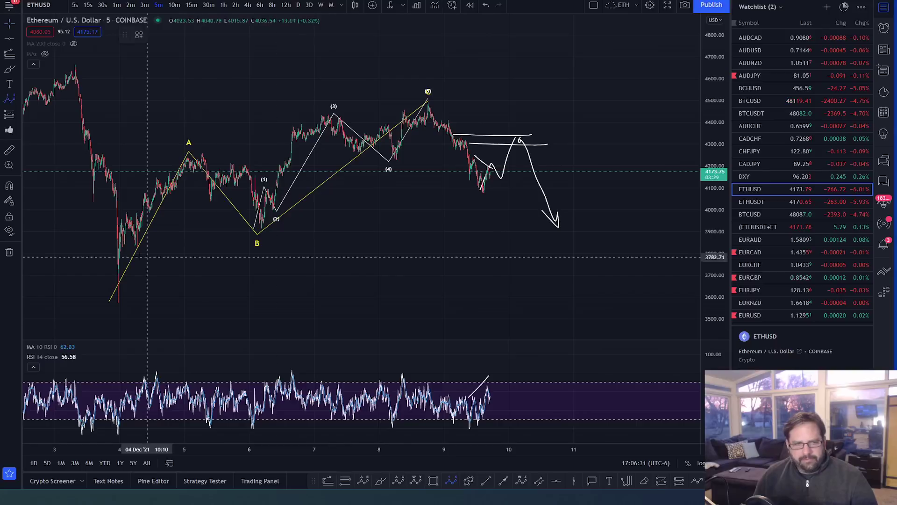
left_click(117, 290)
left_click(198, 139)
left_click(259, 238)
left_click(331, 106)
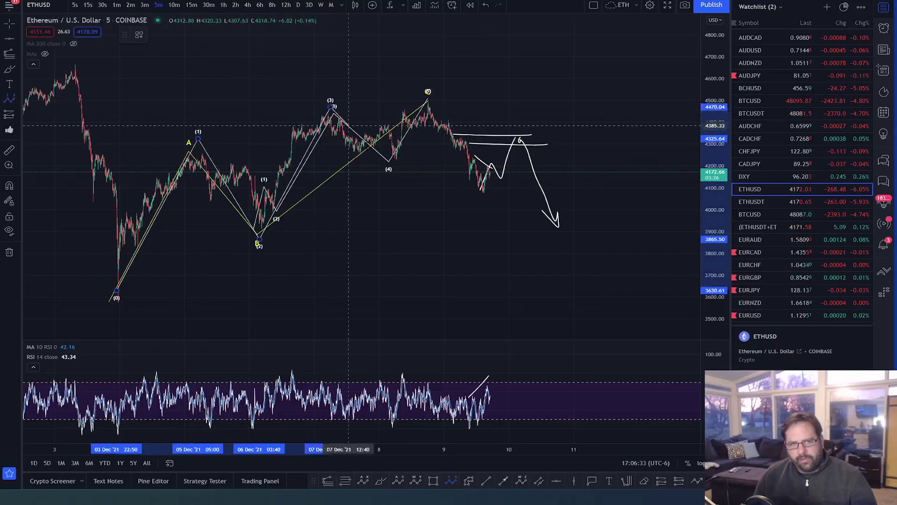
left_click(383, 167)
left_click(425, 102)
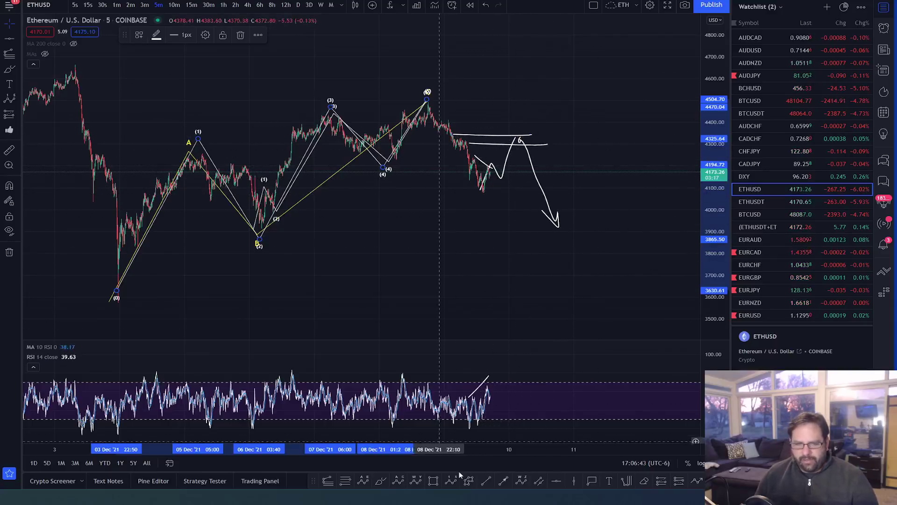
left_click(411, 429)
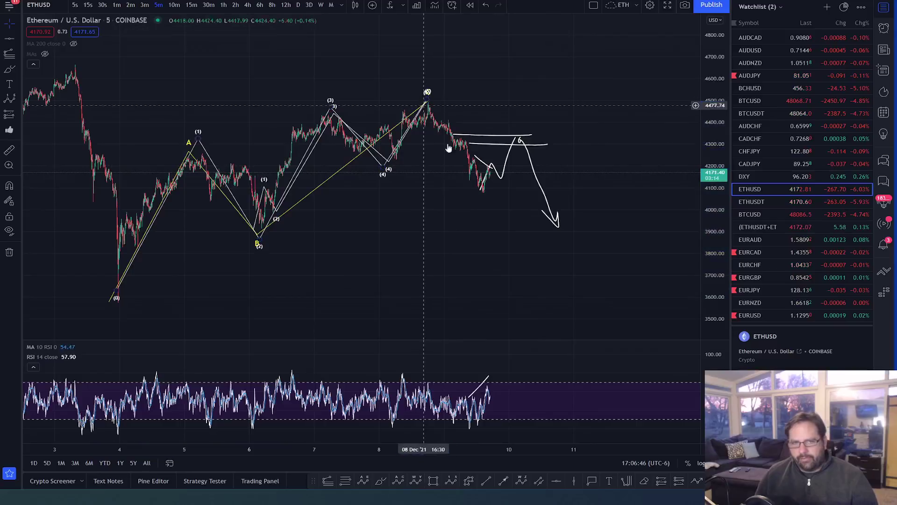
- Project an A-B-C from the December 8 peak, B near 4398.81, C near 3892.45, then start a rising line at C
left_click(381, 478)
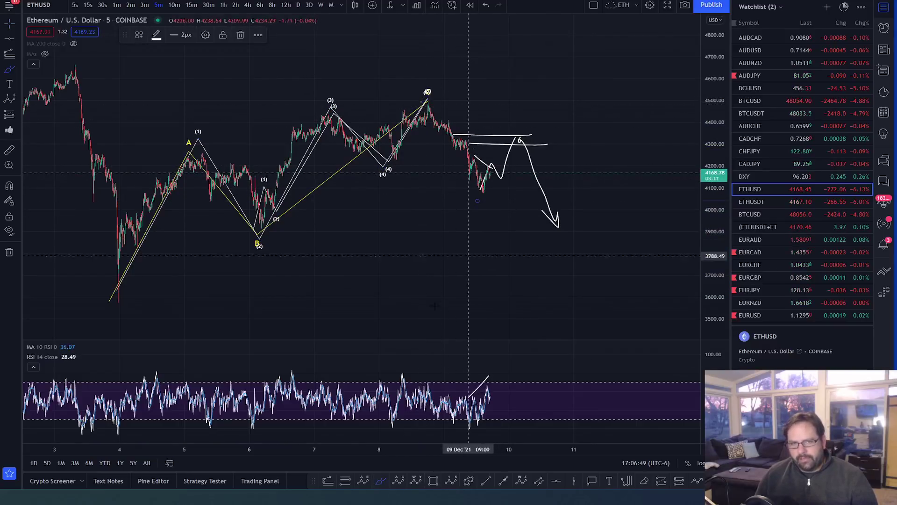
left_click(398, 480)
left_click(428, 101)
left_click(476, 193)
left_click(526, 123)
left_click(580, 232)
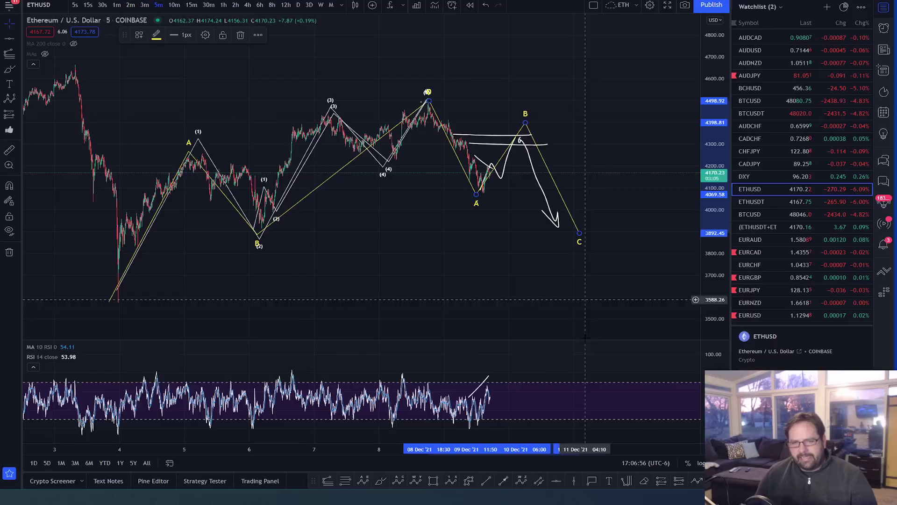
left_click(503, 480)
left_click(579, 226)
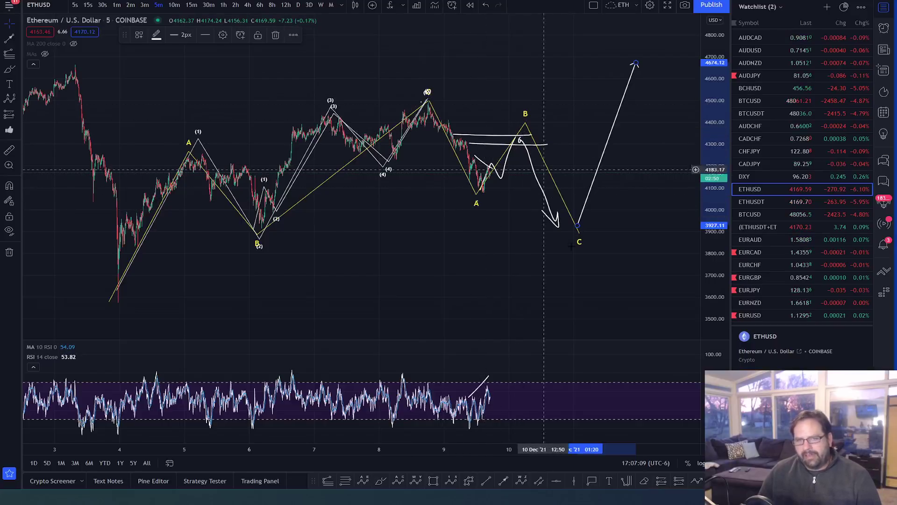
- Brush a drop from B through C toward 3500, plus a short level line at C
left_click(381, 480)
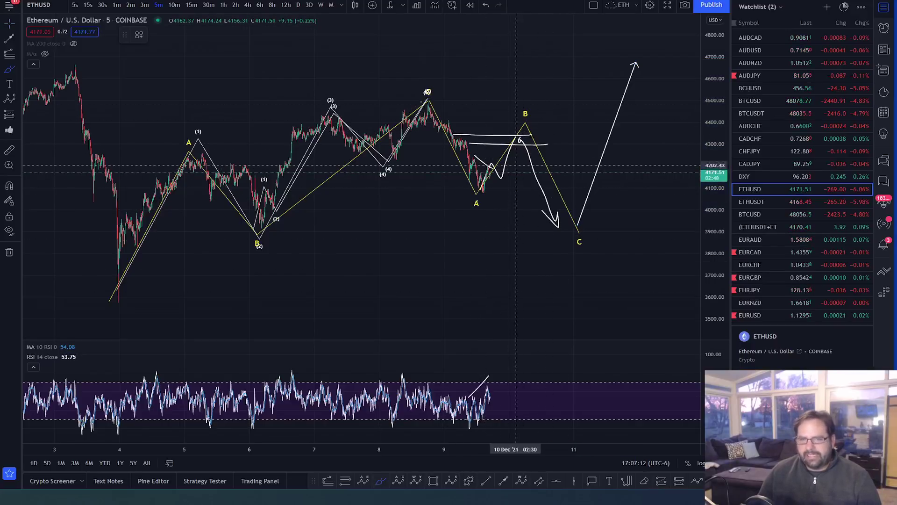
mouse_move(533, 125)
left_mouse_down()
mouse_move(563, 205)
mouse_move(570, 191)
left_mouse_up()
left_click_drag(579, 231, 623, 337)
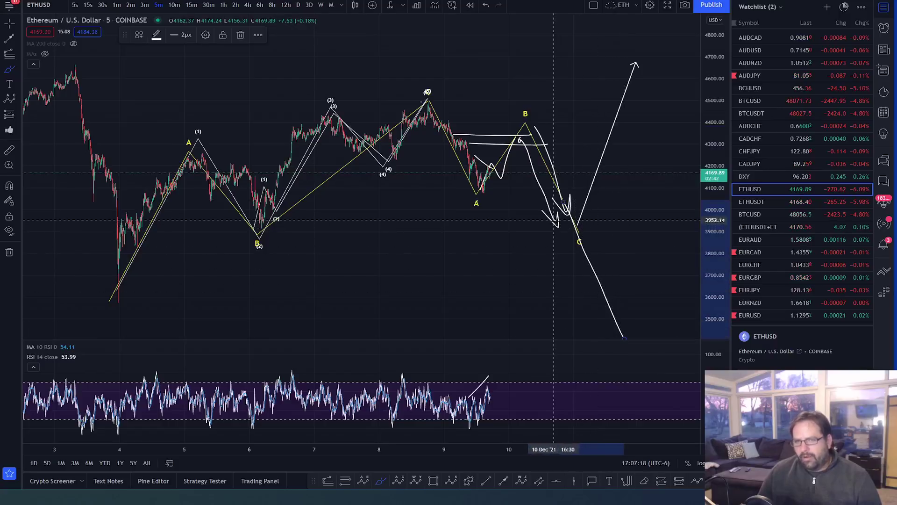
left_click_drag(559, 236, 599, 232)
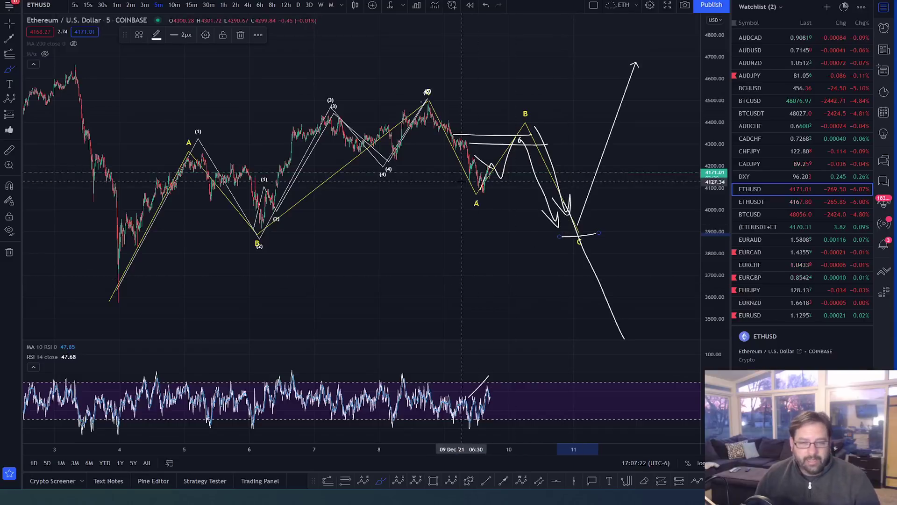
- Undo a stray circle near the projection and circle the wave A low instead
mouse_move(571, 129)
left_mouse_down()
mouse_move(504, 176)
mouse_move(544, 246)
mouse_move(585, 160)
left_mouse_up()
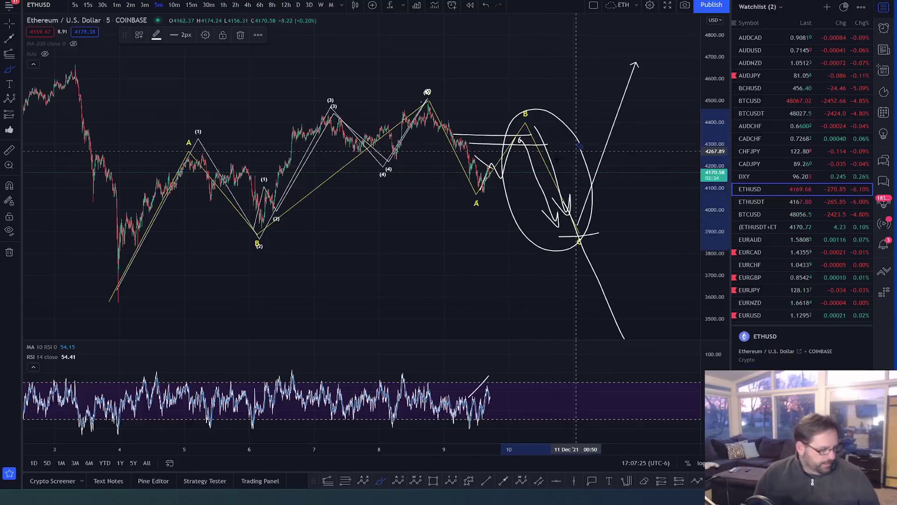
key("ctrl+z")
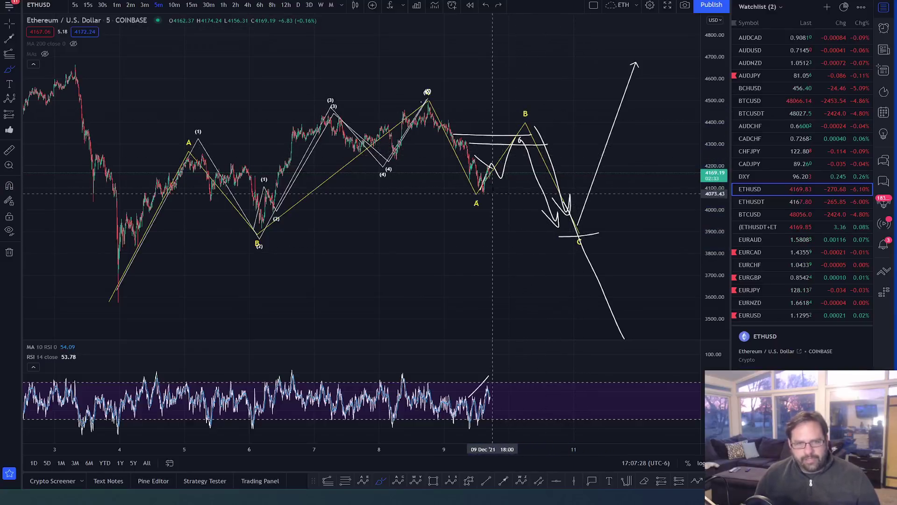
left_click_drag(478, 194, 506, 180)
mouse_move(473, 167)
left_mouse_down()
mouse_move(472, 202)
mouse_move(486, 194)
mouse_move(482, 181)
mouse_move(429, 103)
mouse_move(482, 194)
mouse_move(520, 147)
mouse_move(514, 137)
mouse_move(528, 138)
mouse_move(545, 212)
left_mouse_up()
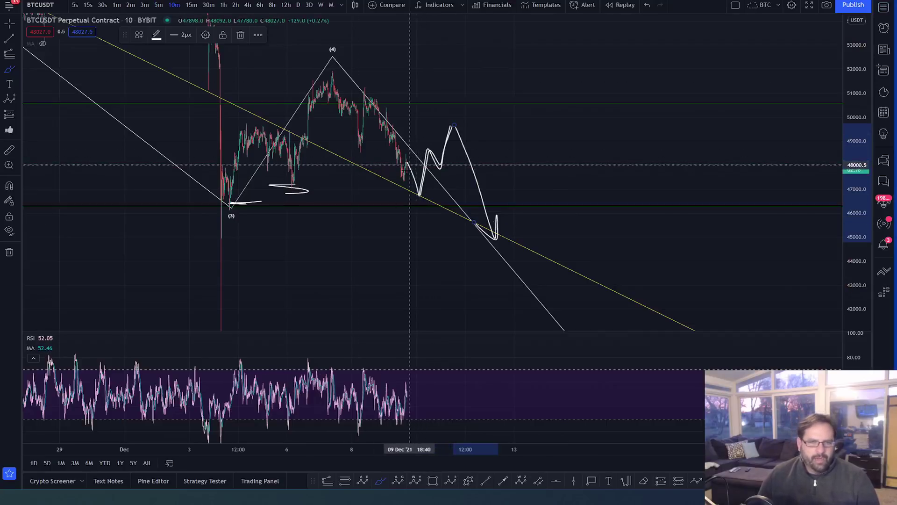
- Brush an extra bounce onto the BTC projection and circle the projected top near 50000
left_click_drag(416, 138, 431, 143)
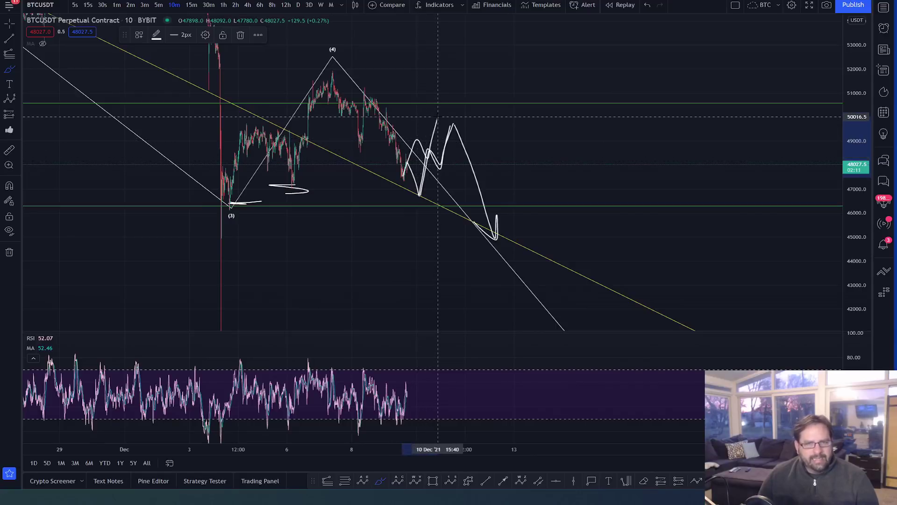
mouse_move(441, 111)
left_mouse_down()
mouse_move(433, 117)
mouse_move(445, 114)
mouse_move(471, 210)
mouse_move(474, 194)
mouse_move(457, 189)
left_mouse_up()
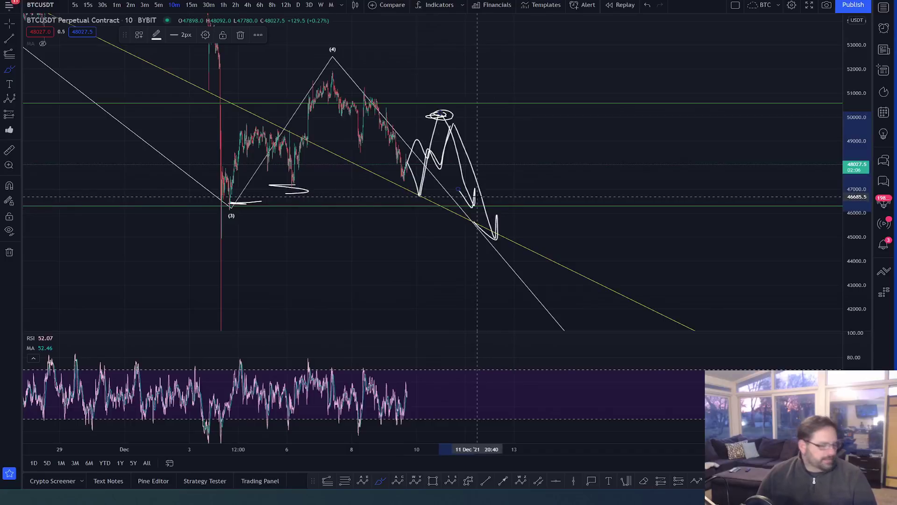
- Wipe the BTCUSDT chart using Remove Drawings from its right-click menu
right_click(515, 130)
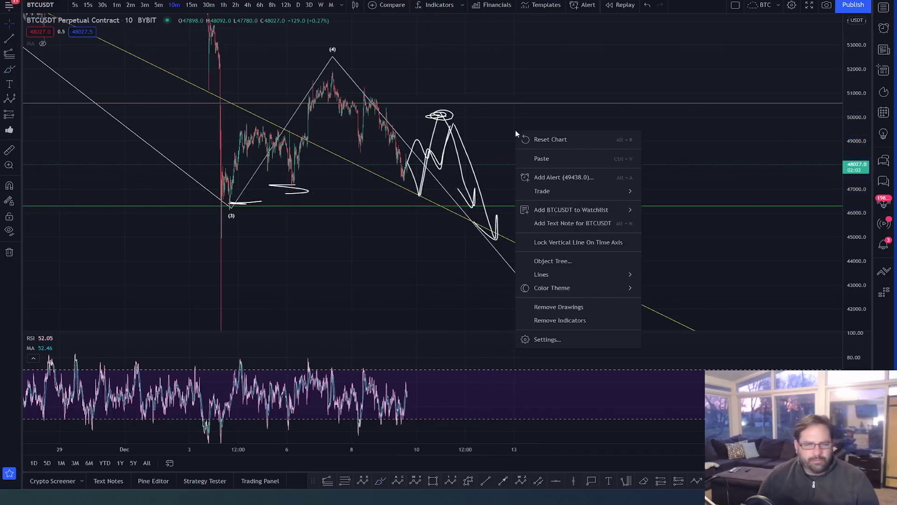
left_click(571, 307)
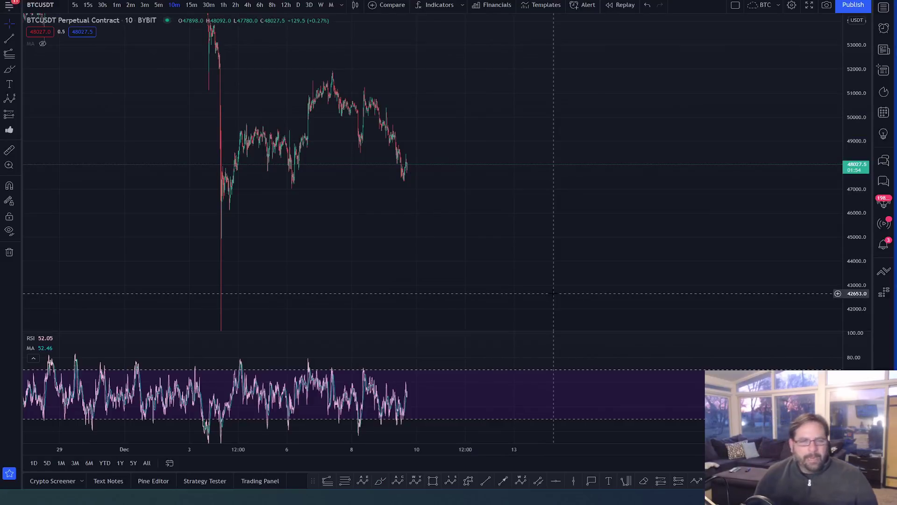
- With the brush, ring the latest decline and sketch a bounce out of it
left_click(379, 482)
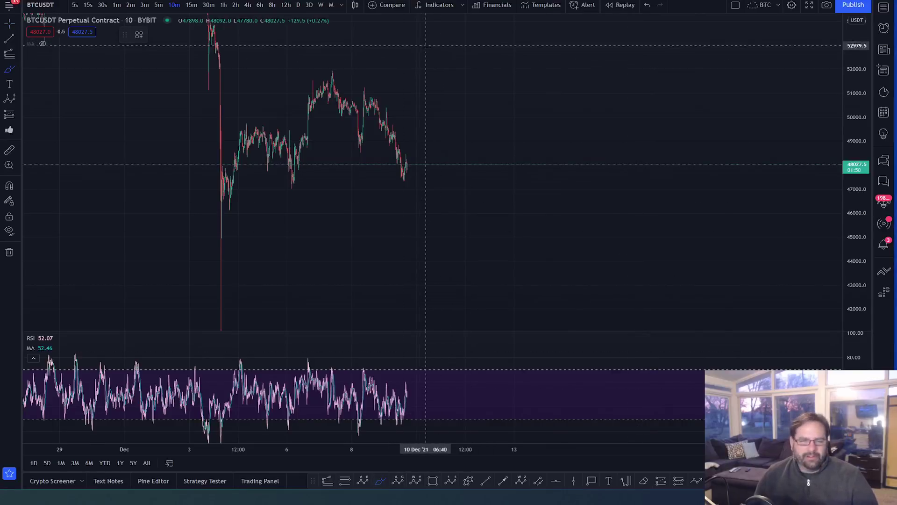
mouse_move(410, 119)
left_mouse_down()
mouse_move(409, 99)
mouse_move(366, 85)
mouse_move(360, 135)
mouse_move(398, 190)
mouse_move(434, 146)
mouse_move(418, 113)
left_mouse_up()
mouse_move(406, 161)
left_mouse_down()
mouse_move(405, 180)
mouse_move(421, 139)
mouse_move(432, 158)
mouse_move(469, 111)
mouse_move(524, 261)
mouse_move(527, 232)
mouse_move(526, 260)
mouse_move(501, 236)
left_mouse_up()
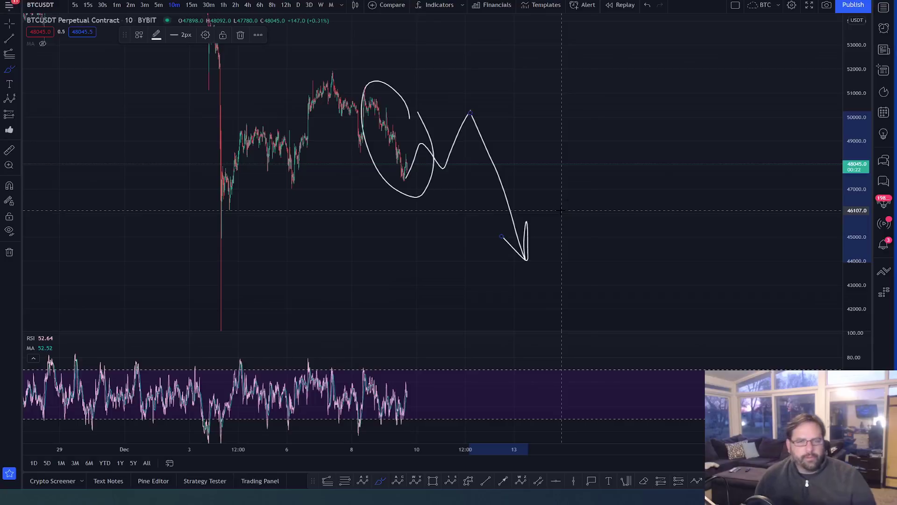
- Brush a second path from the circled area up to the 50000 peak, dipping to about 47000
mouse_move(411, 184)
left_mouse_down()
mouse_move(422, 142)
mouse_move(443, 167)
mouse_move(468, 110)
mouse_move(531, 195)
mouse_move(541, 180)
mouse_move(541, 202)
left_mouse_up()
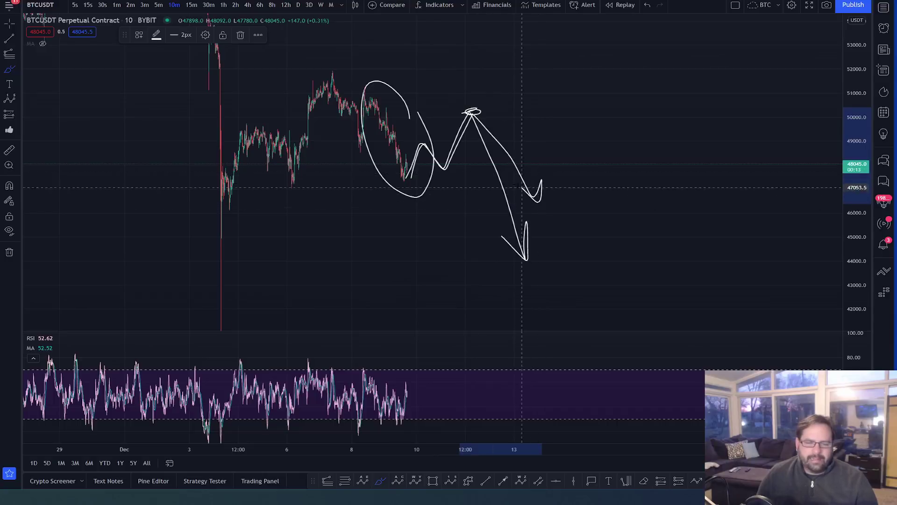